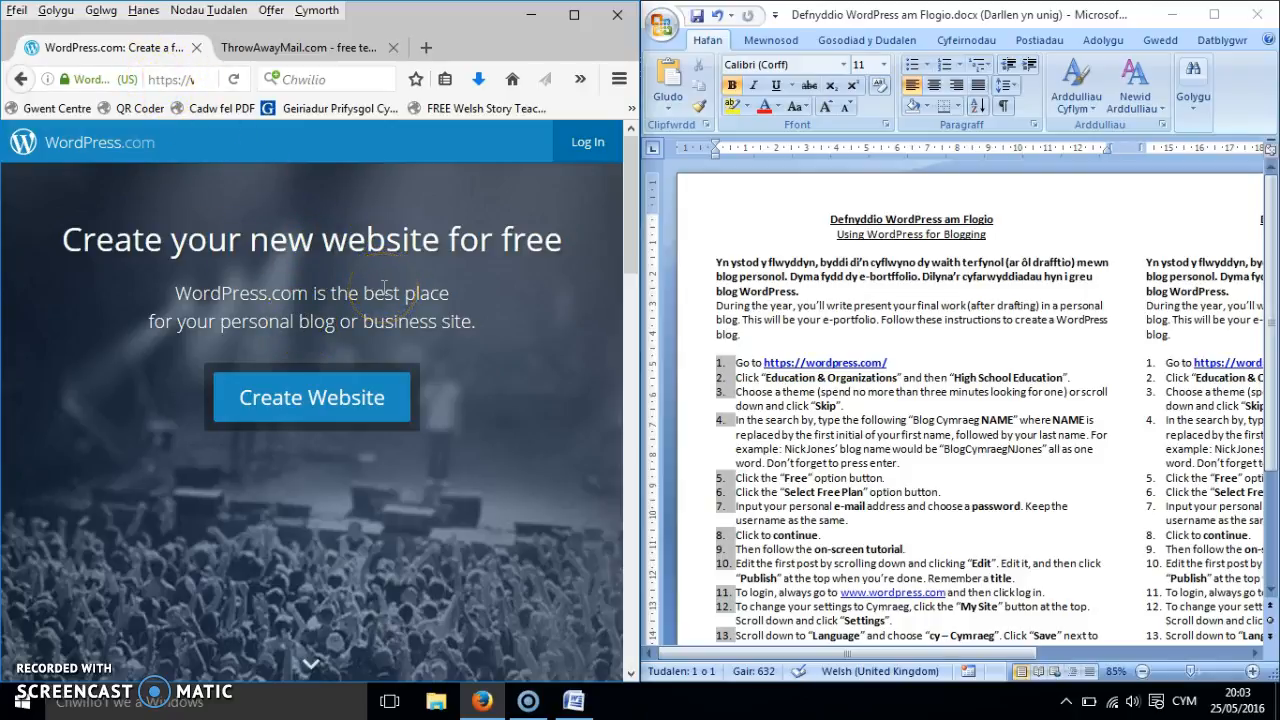
# Start creating a new WordPress.com website and skip the theme selection
pyautogui.click(302, 405)
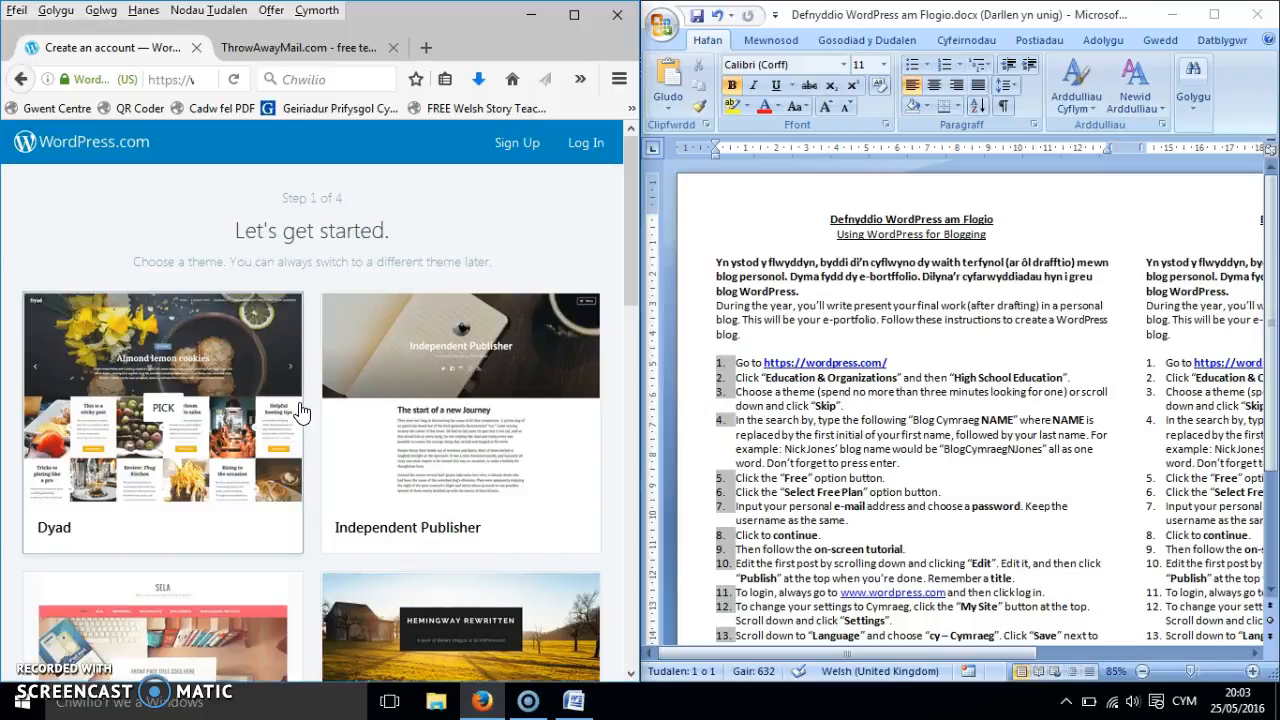
pyautogui.moveTo(632, 171); pyautogui.dragTo(622, 552)
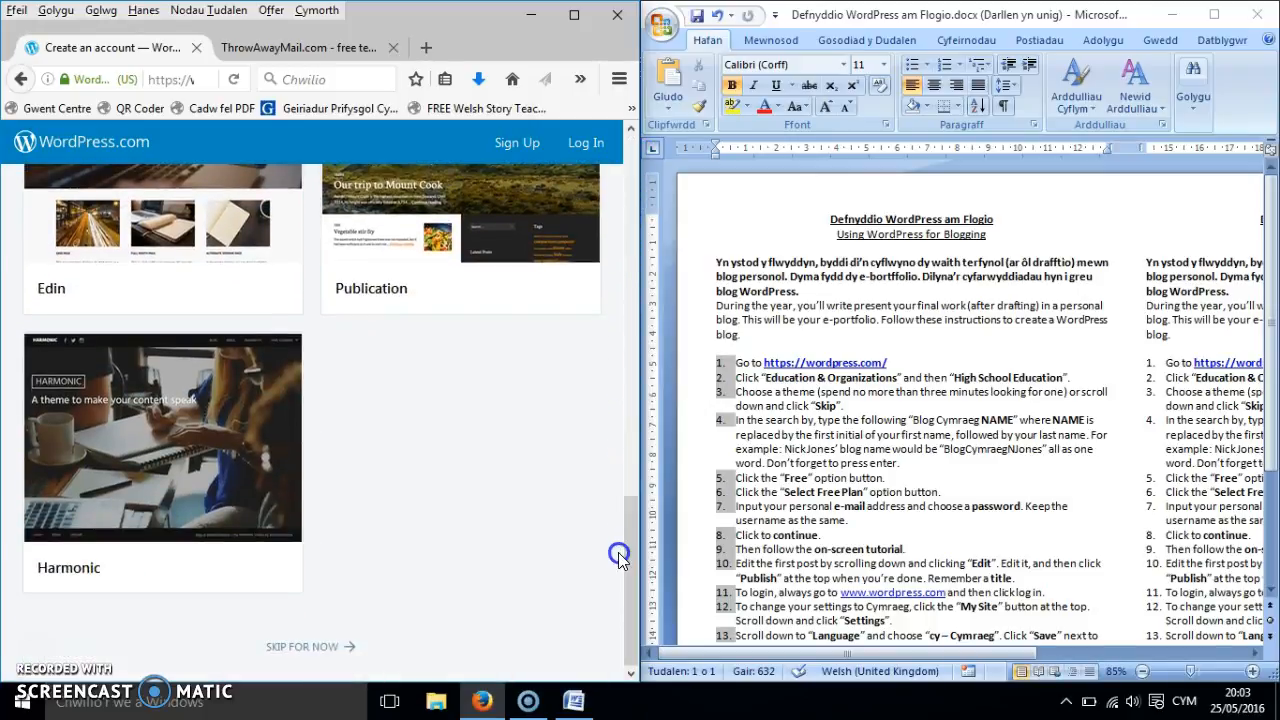
pyautogui.click(343, 648)
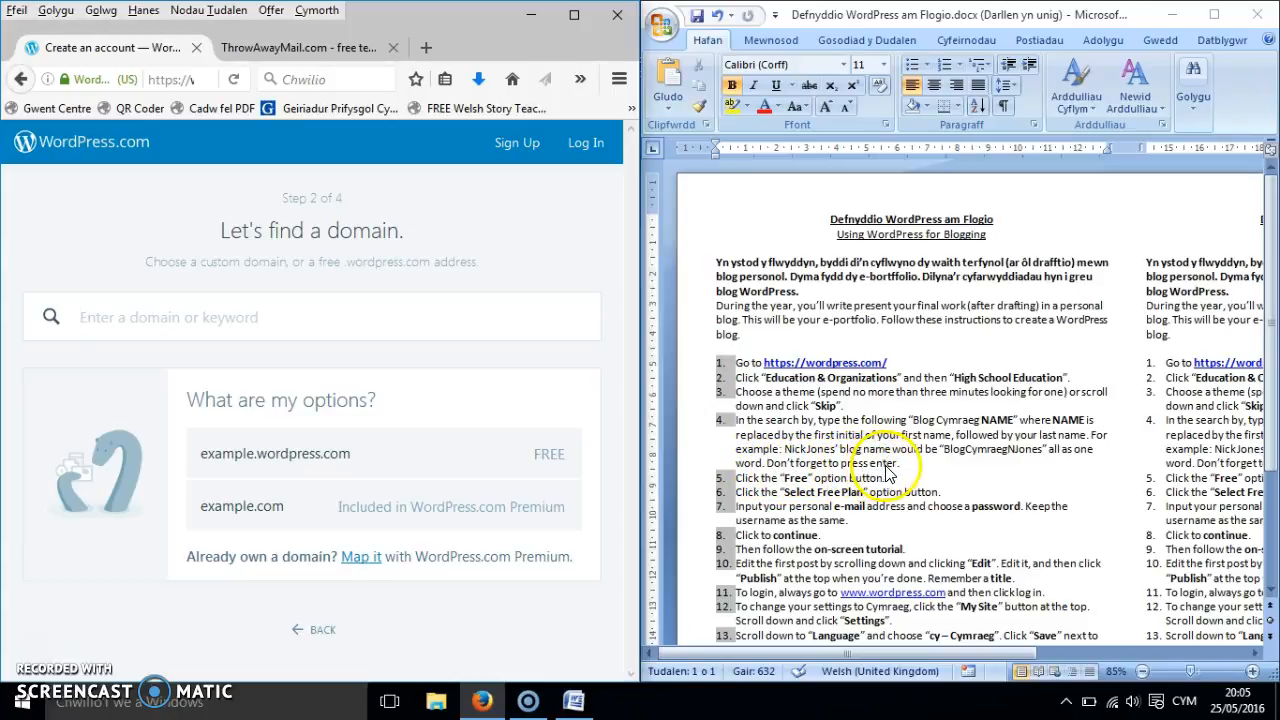
# Search for the domain "BlogCymraegNJones", select the free wordpress.com address and choose the Free plan
pyautogui.click(421, 314)
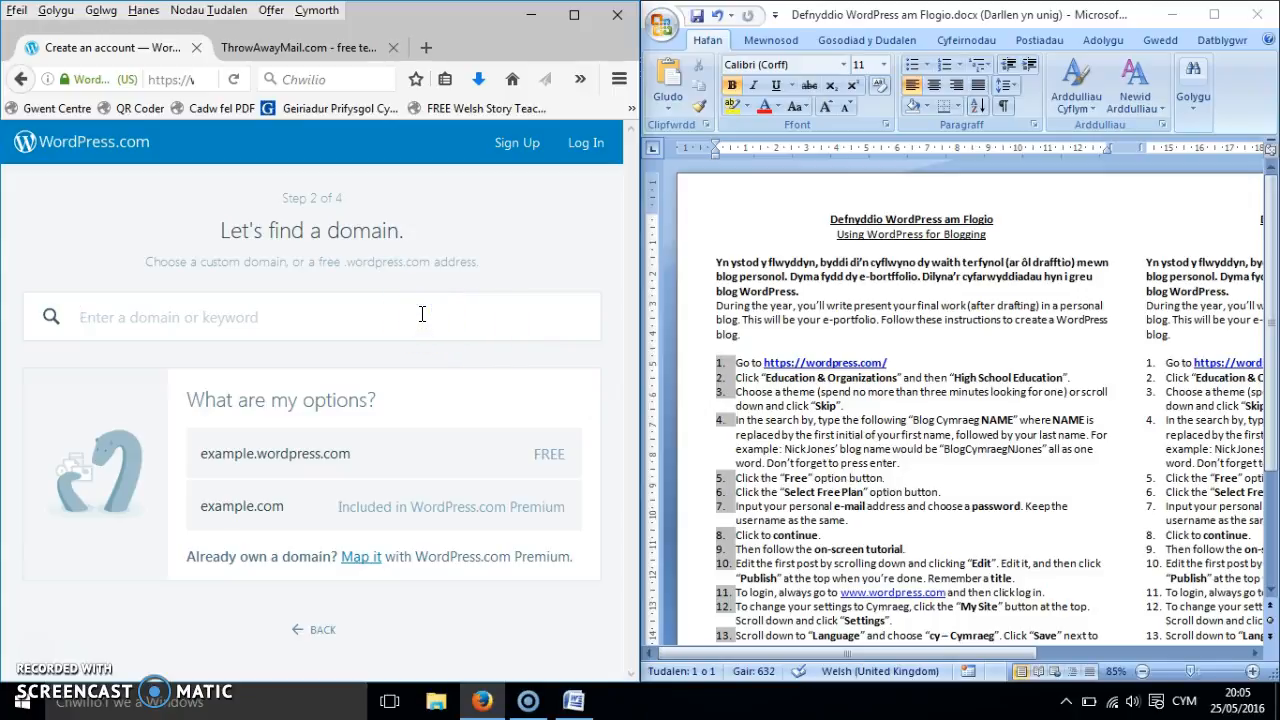
pyautogui.write('BlogCymraegNJones')
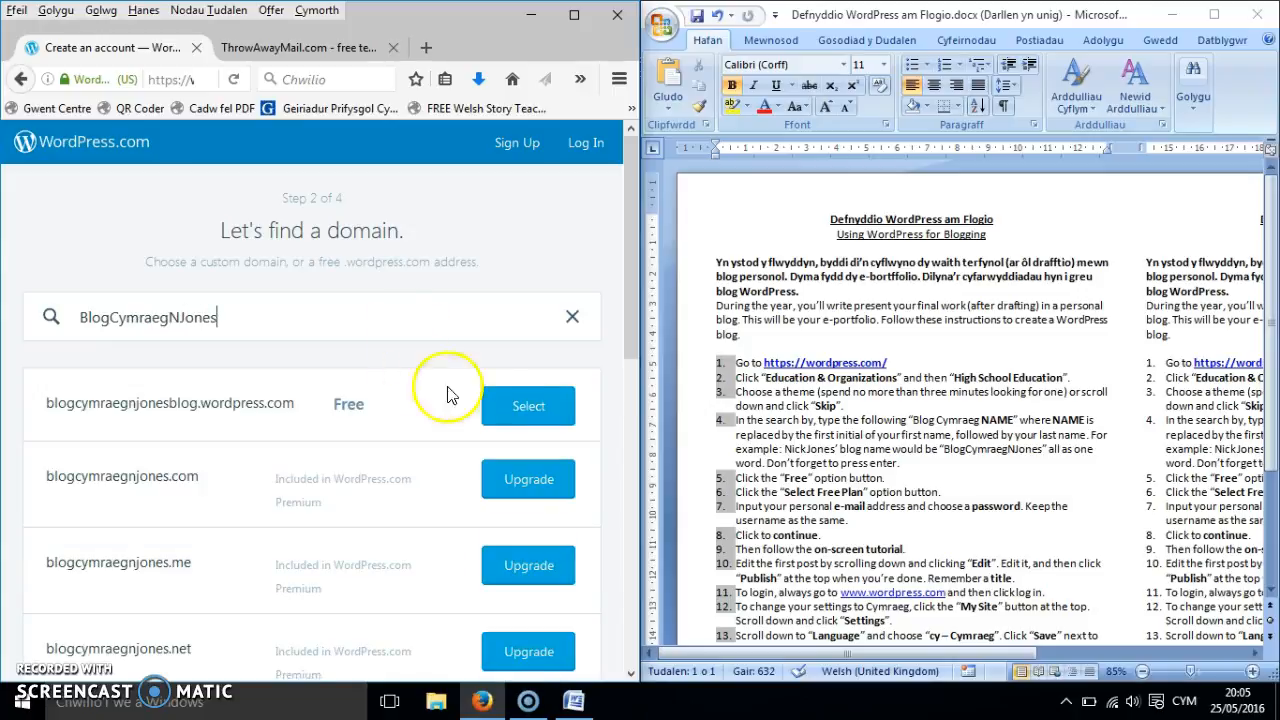
pyautogui.click(521, 418)
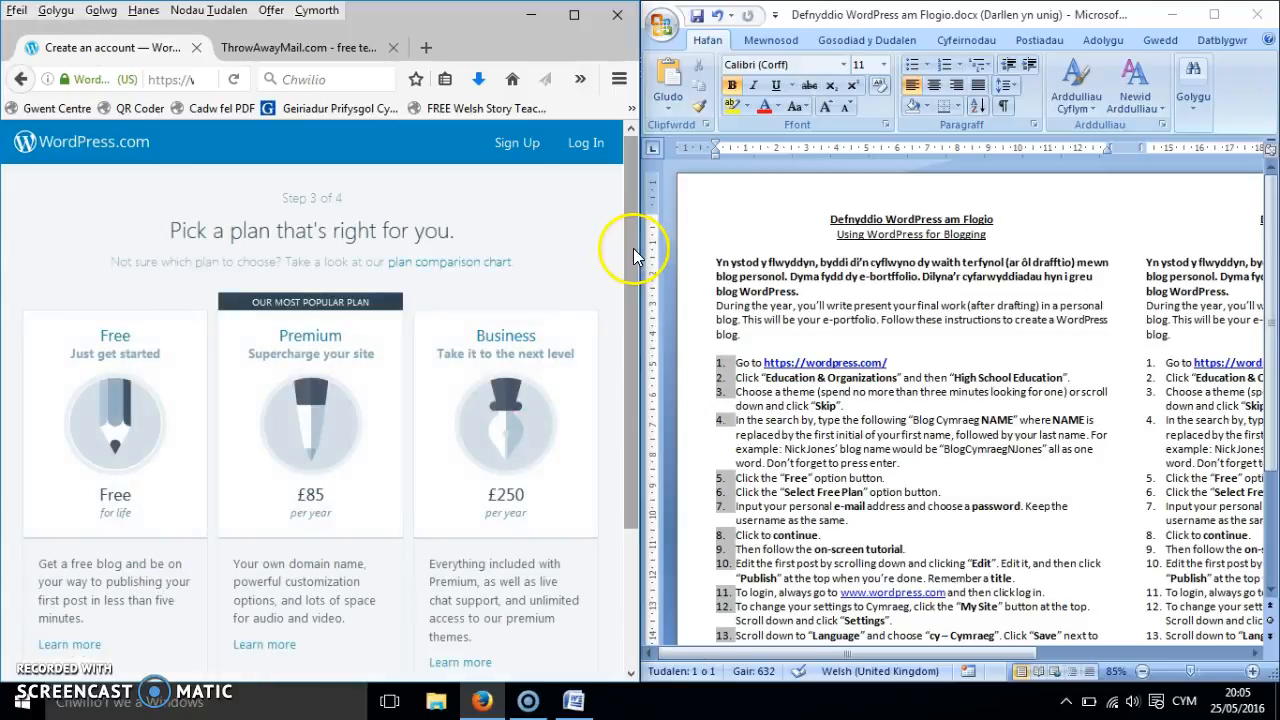
pyautogui.moveTo(631, 257); pyautogui.dragTo(629, 354)
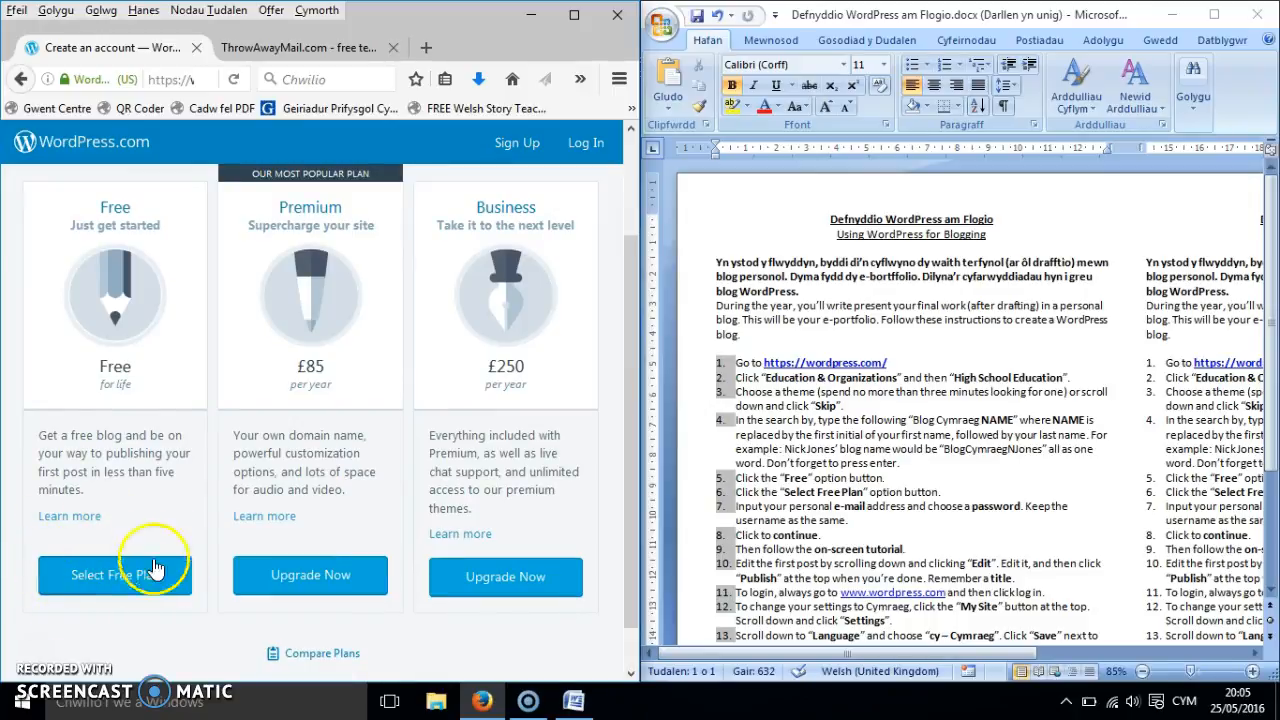
pyautogui.click(117, 575)
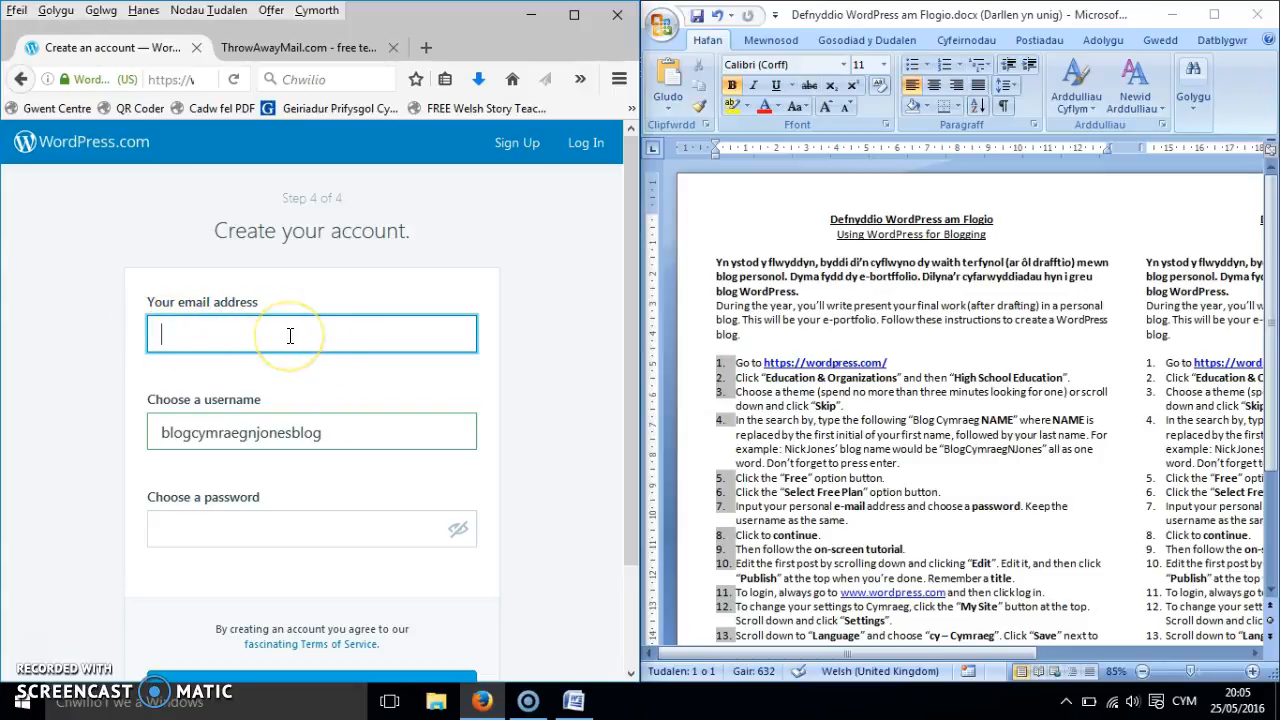
# Paste the e-mail address, enter the account password and create the account, keeping the suggested username
pyautogui.hotkey('ctrl', 'v')
pyautogui.click(272, 535)
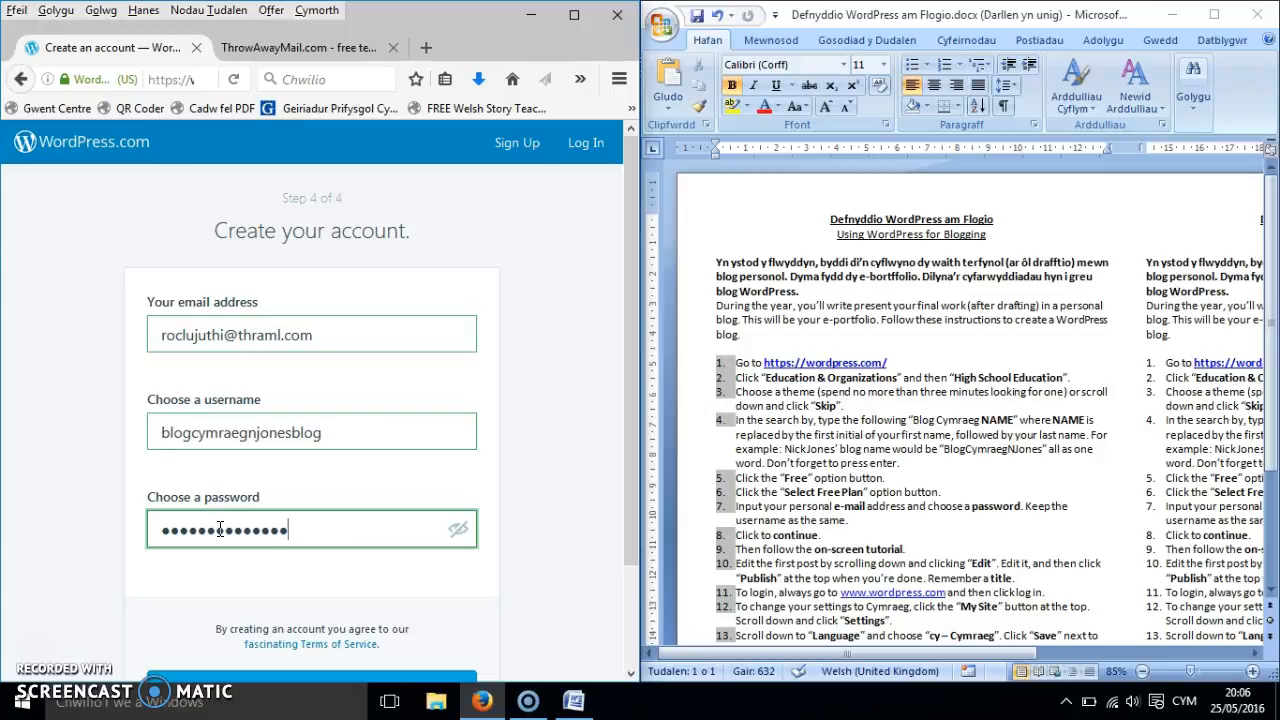
pyautogui.press('Return')
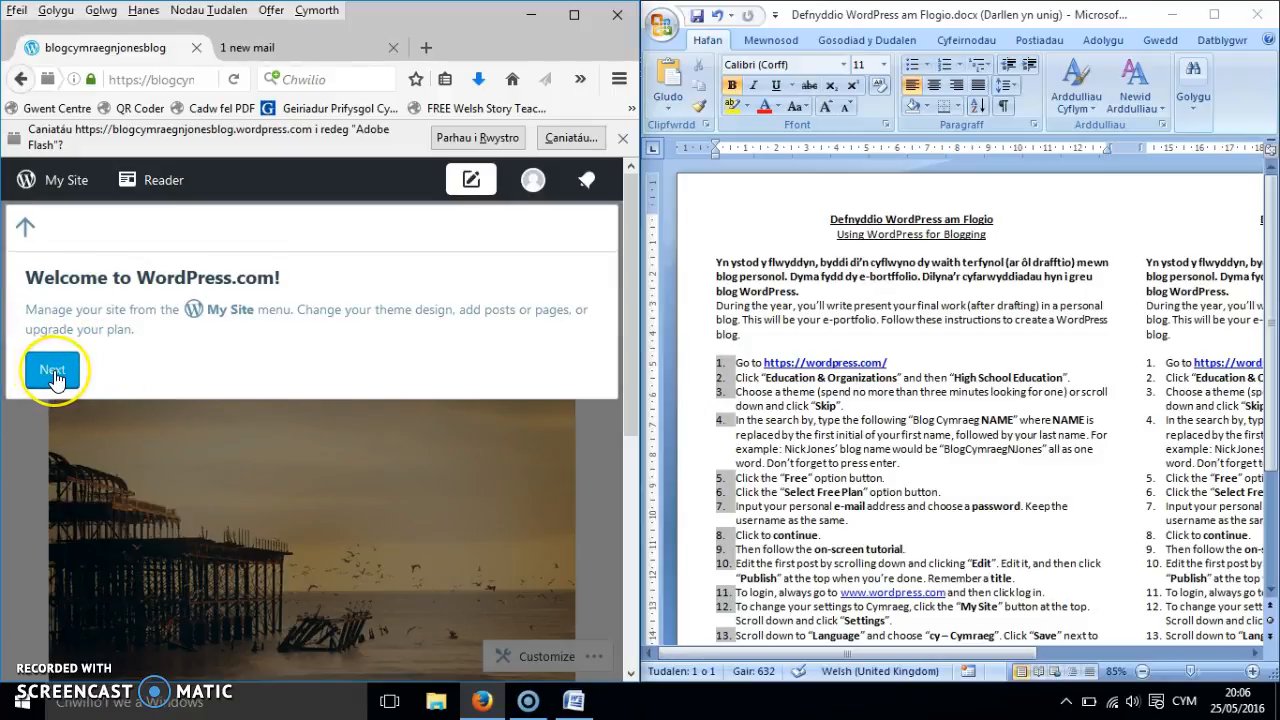
# Go through the welcome tutorial on the new site and dismiss it
pyautogui.click(54, 374)
pyautogui.click(57, 352)
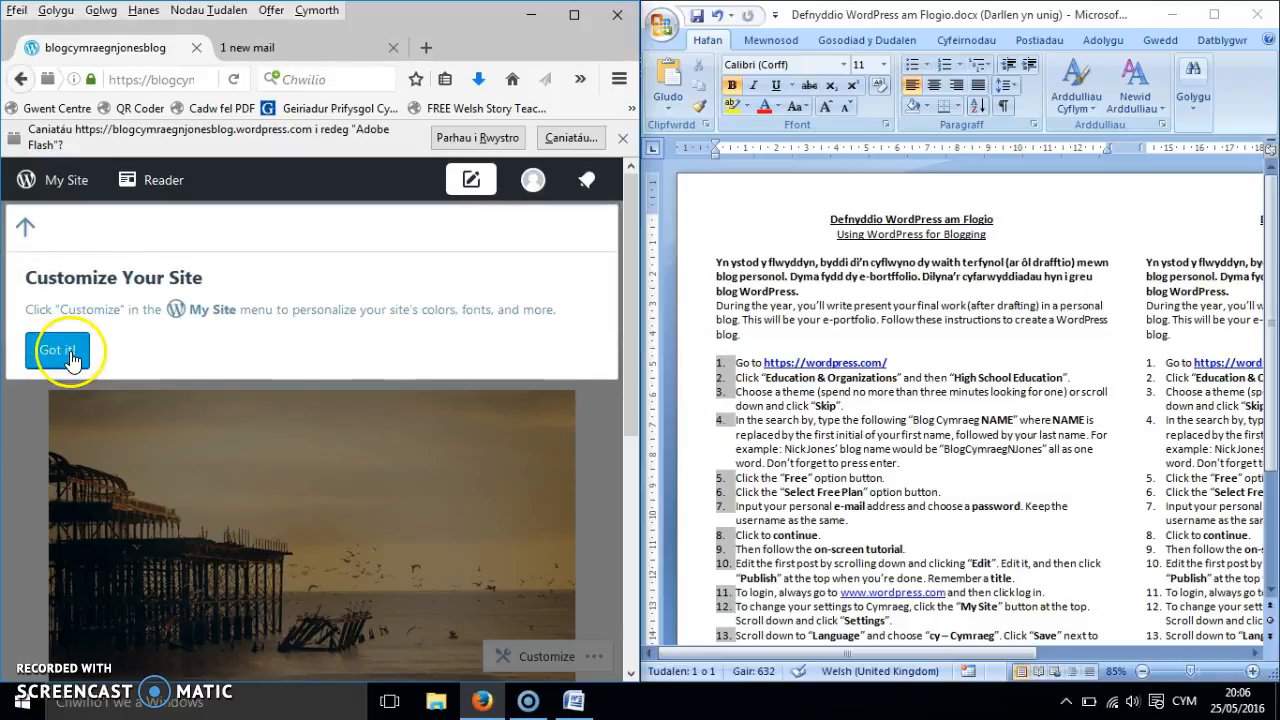
pyautogui.click(57, 352)
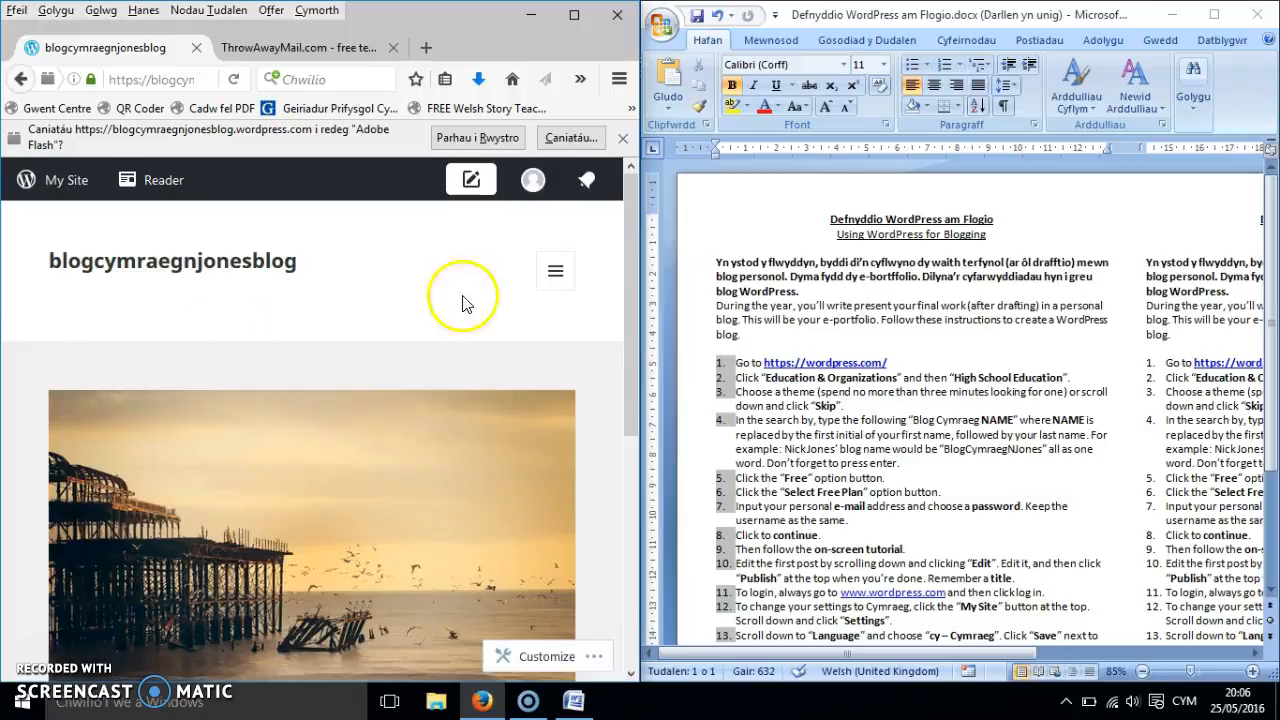
# Open the existing first blog post for editing and change its title to "Shwmae"
pyautogui.moveTo(628, 216); pyautogui.dragTo(618, 454)
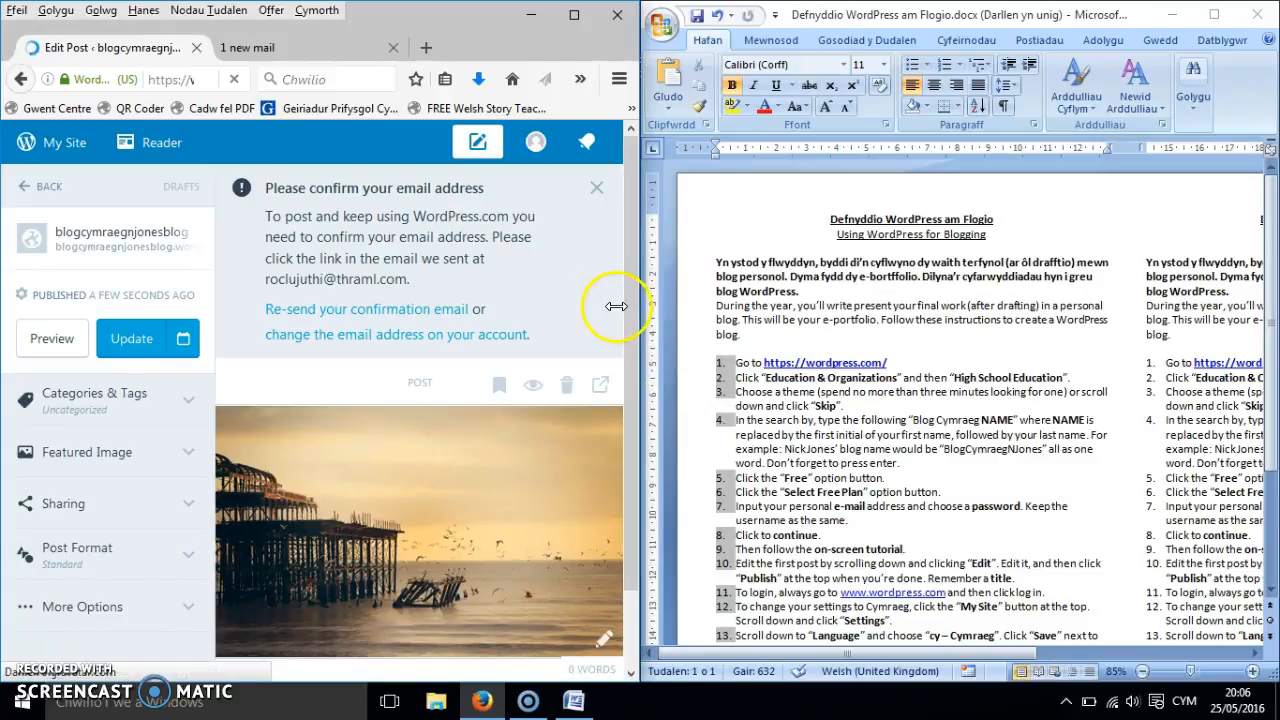
pyautogui.moveTo(631, 305); pyautogui.dragTo(619, 515)
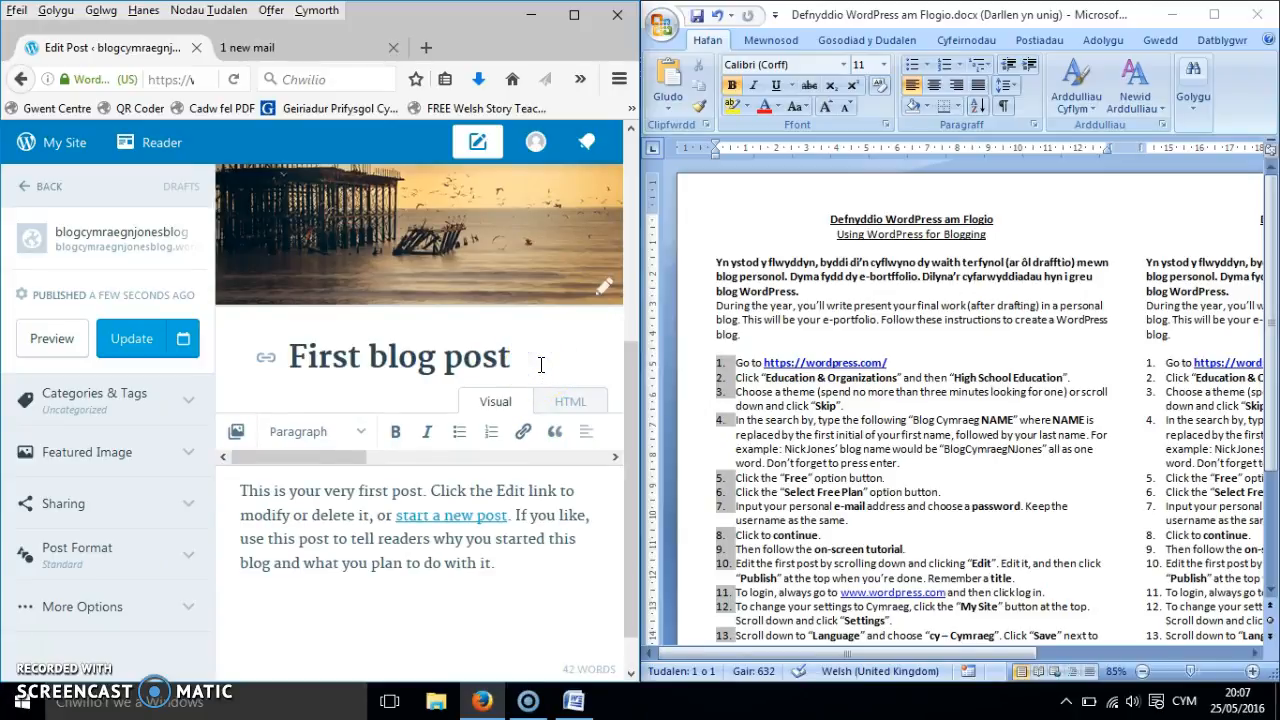
pyautogui.moveTo(540, 365); pyautogui.dragTo(253, 360)
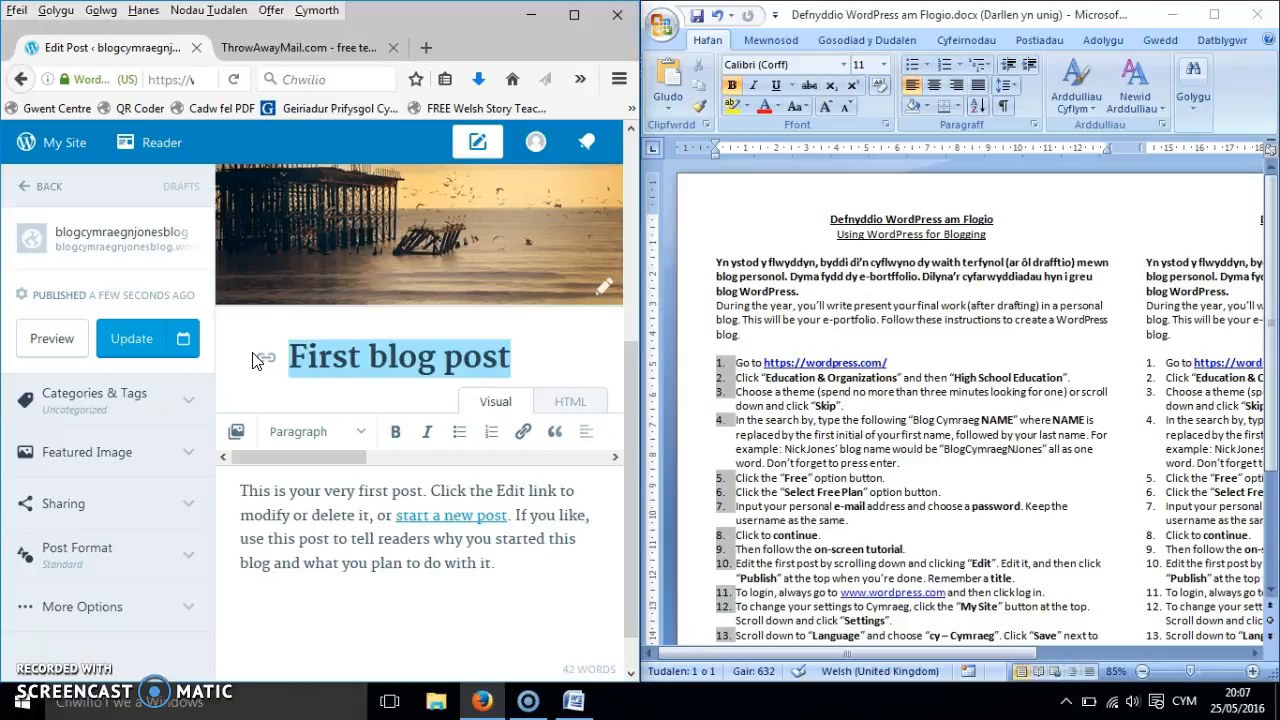
pyautogui.write('Shwmae')
# Replace the post's body text with "Croeso i fy mlog." and submit the post for publishing
pyautogui.click(335, 523)
pyautogui.hotkey('ctrl', 'a')
pyautogui.write('C')
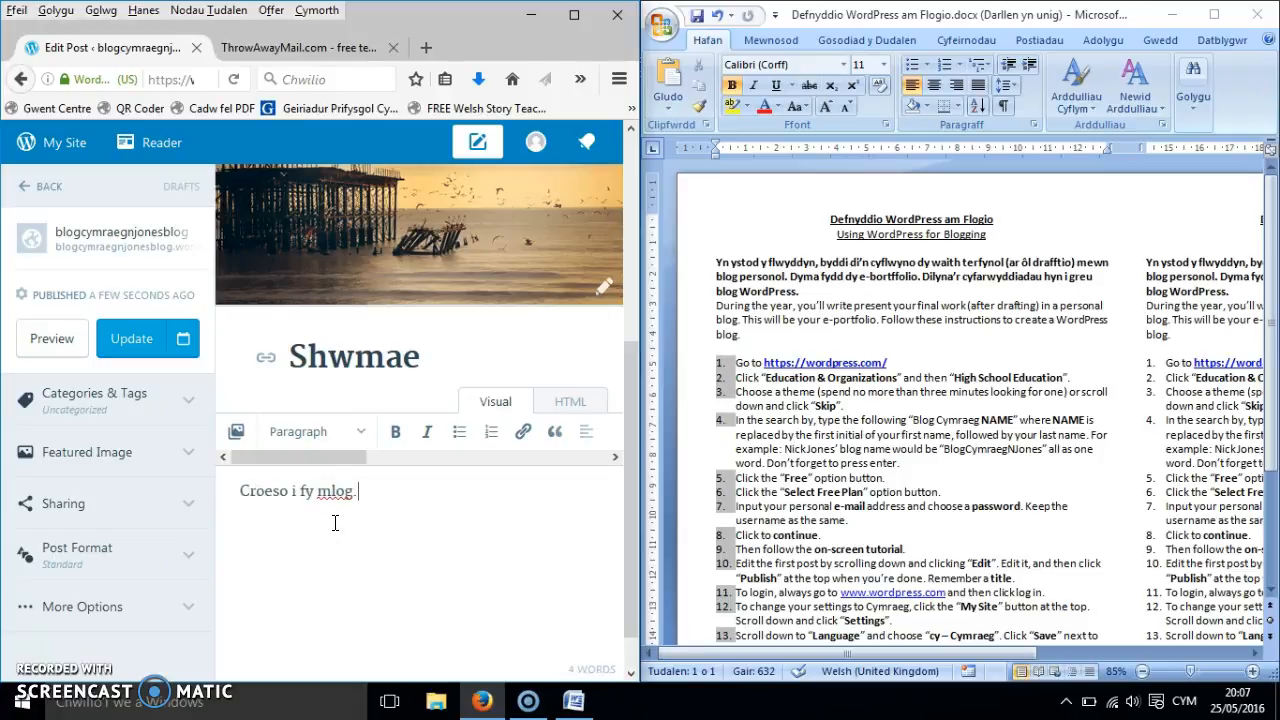
pyautogui.click(128, 338)
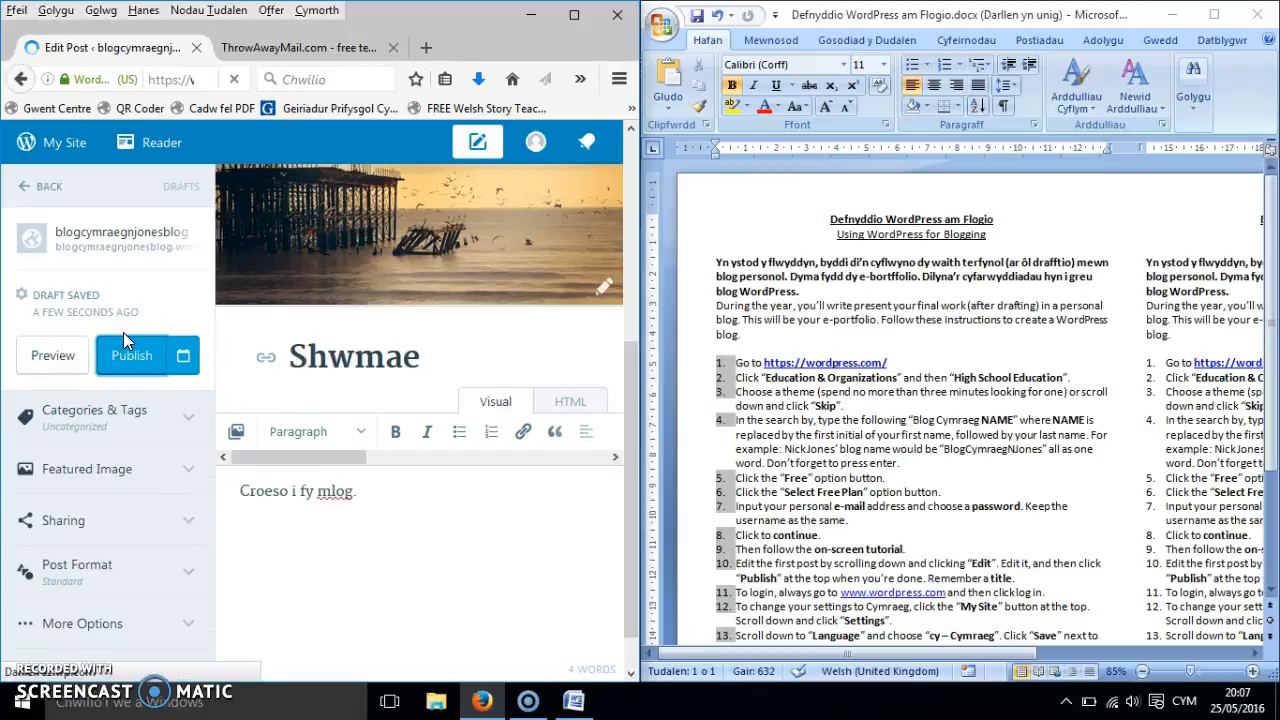
pyautogui.click(145, 375)
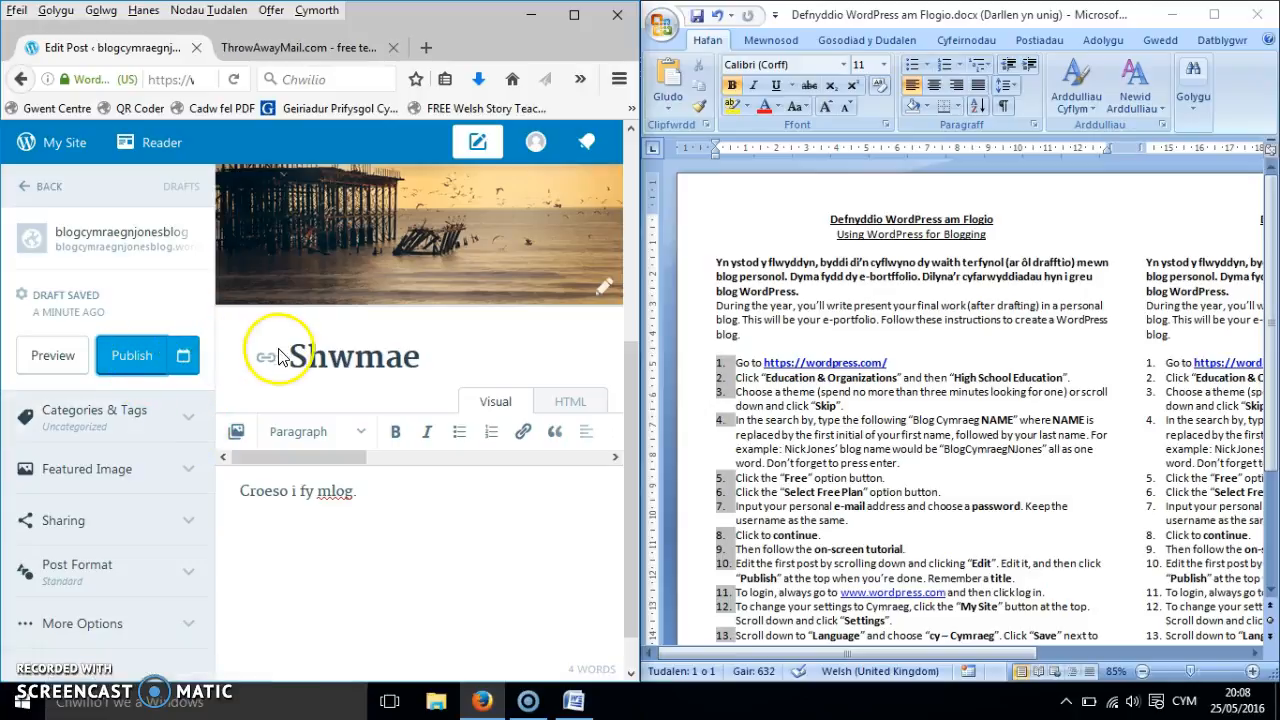
# Read on to the language instructions in the Word document and open the blog's general site settings
pyautogui.scroll(-4, 1257, 328)
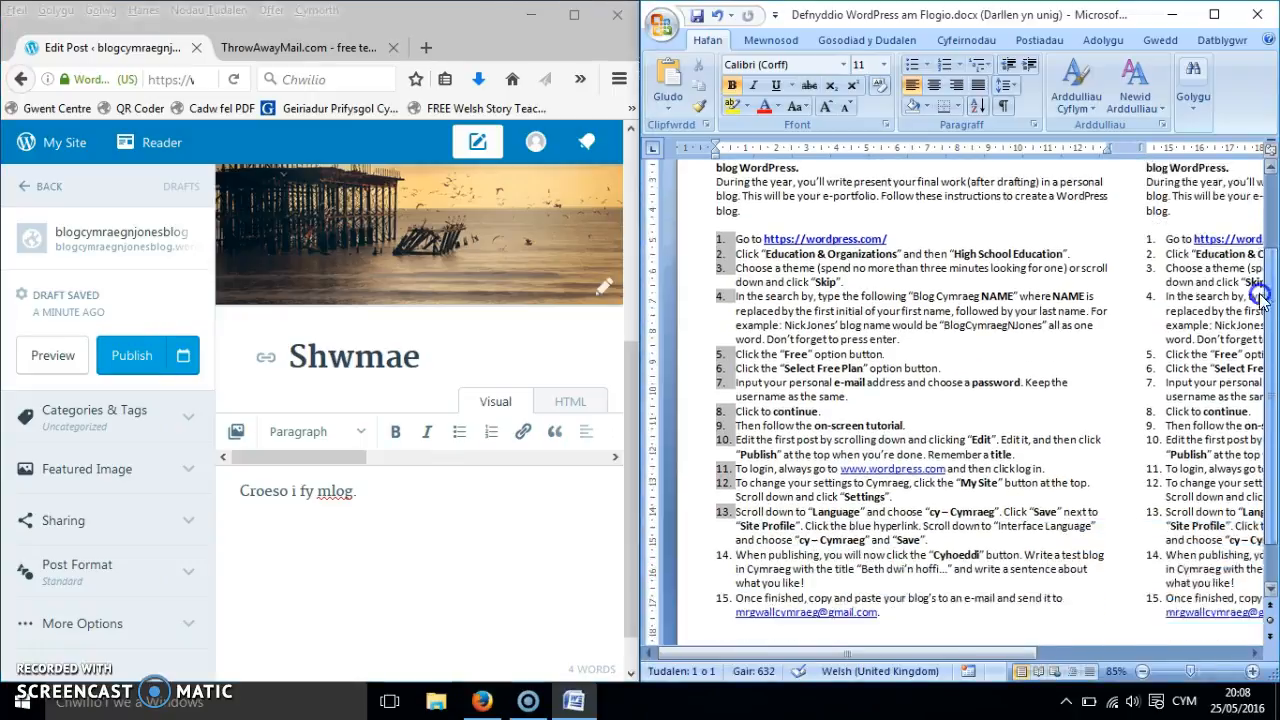
pyautogui.click(47, 147)
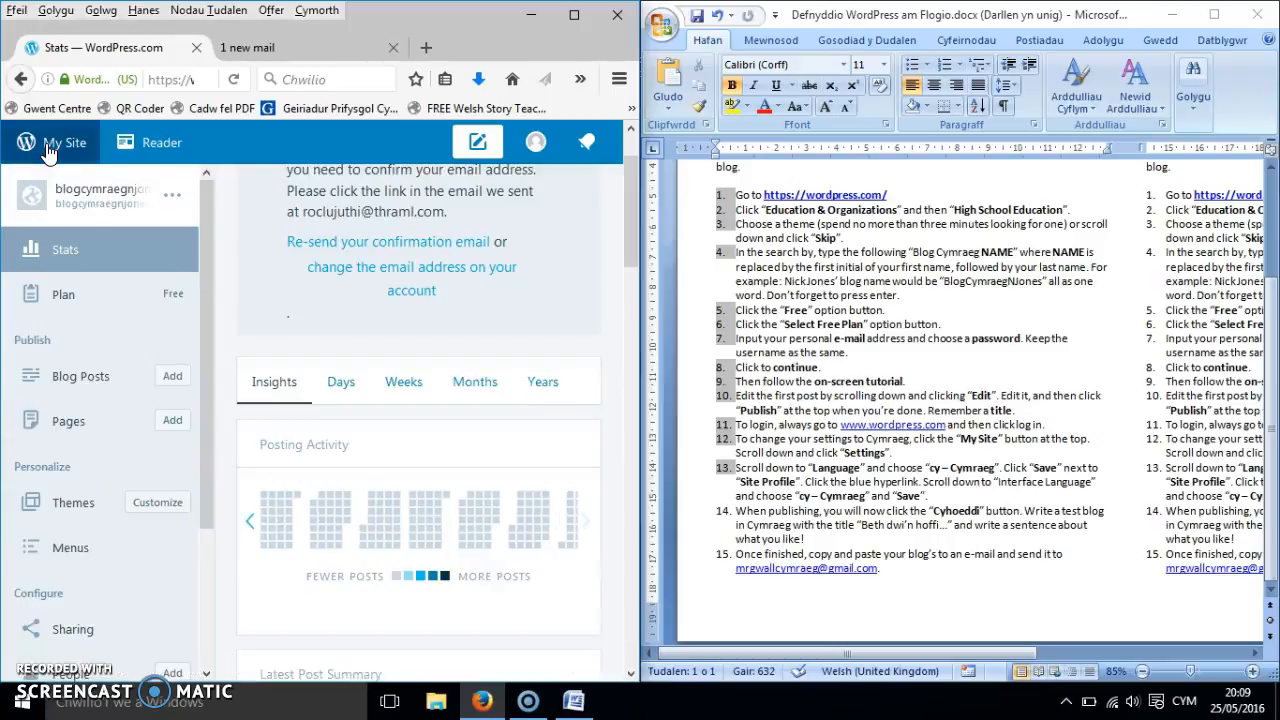
pyautogui.moveTo(205, 192); pyautogui.dragTo(182, 495)
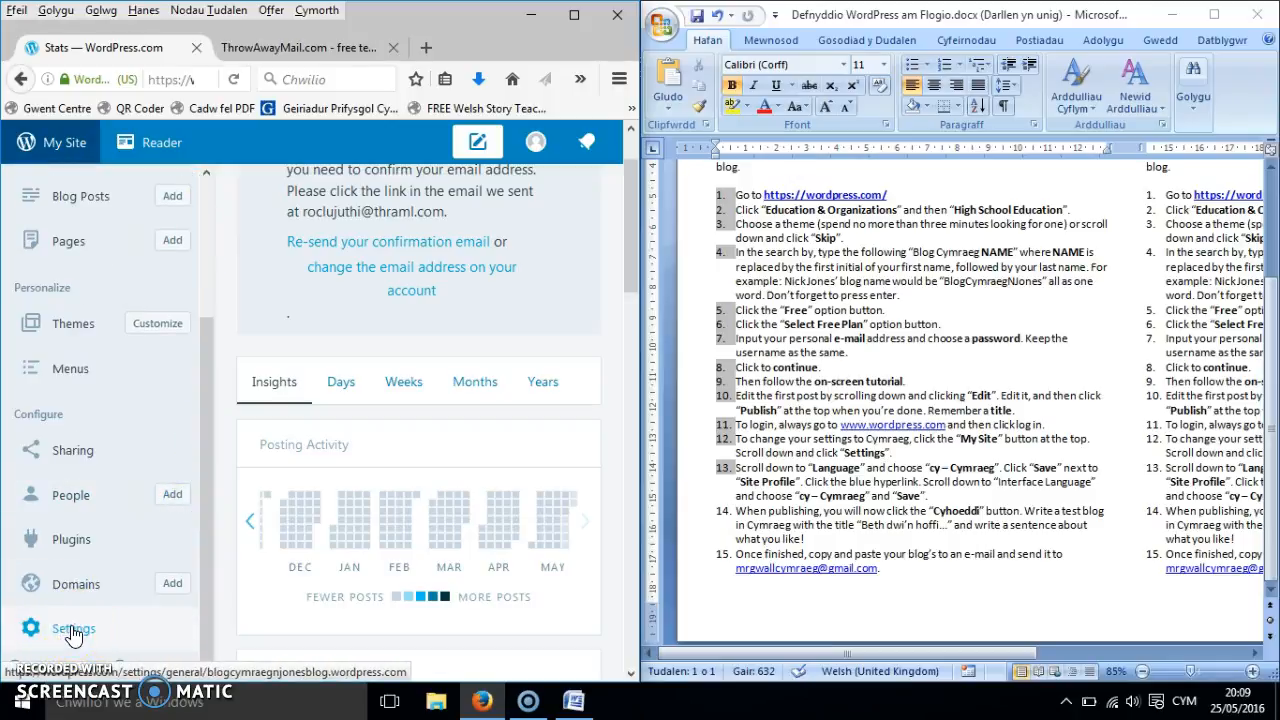
pyautogui.click(73, 630)
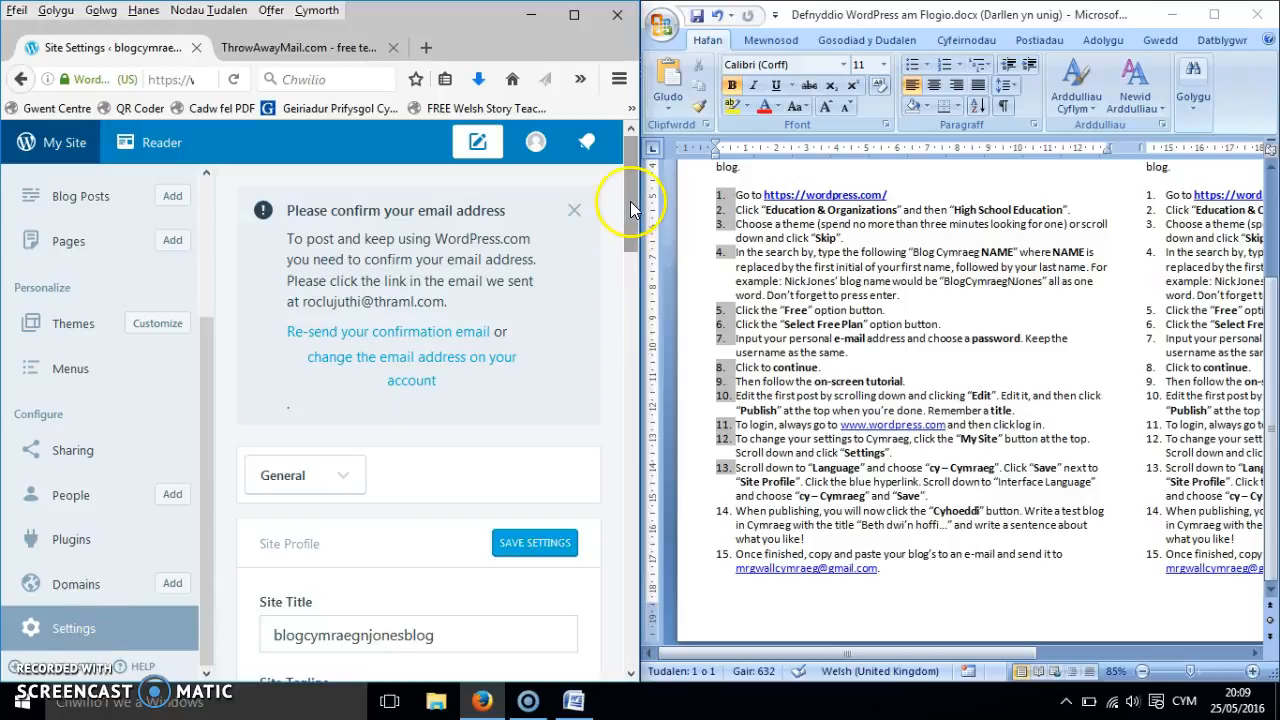
# Set the site language to "cy - Cymraeg" and save the Site Profile settings
pyautogui.moveTo(631, 208); pyautogui.dragTo(630, 365)
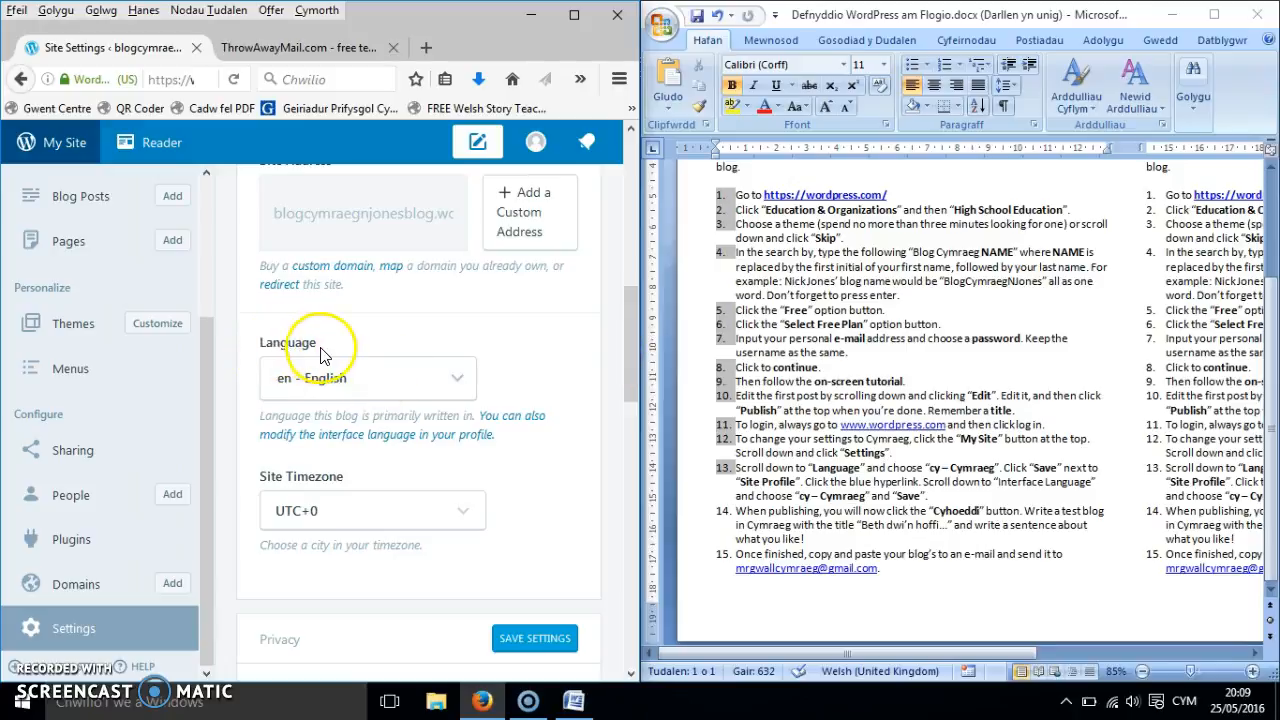
pyautogui.click(460, 385)
pyautogui.moveTo(469, 432); pyautogui.dragTo(469, 489)
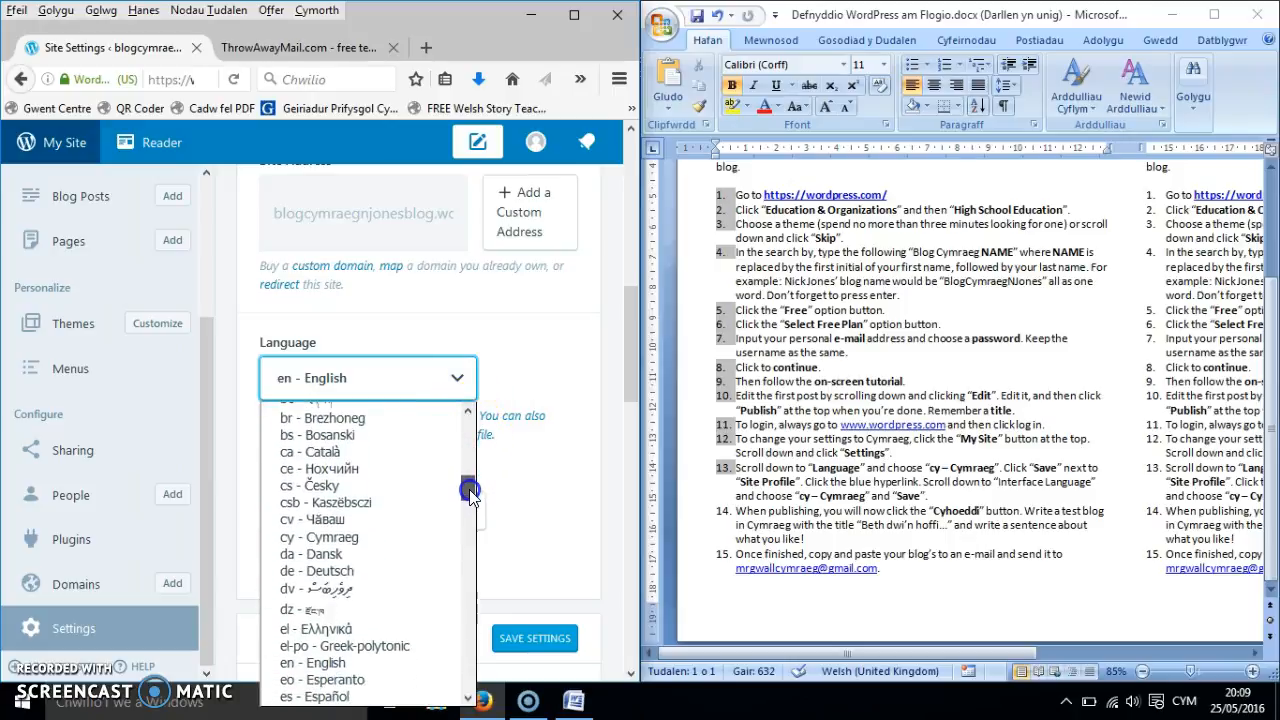
pyautogui.click(366, 540)
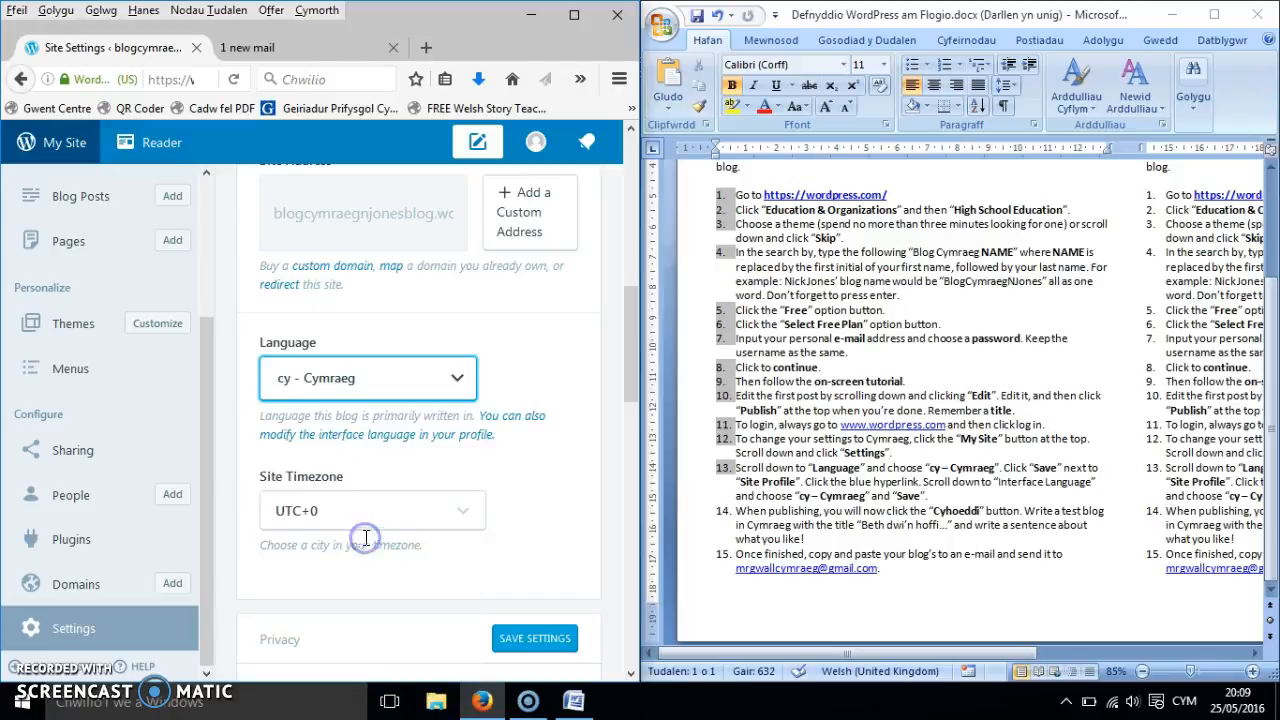
pyautogui.moveTo(625, 344); pyautogui.dragTo(623, 246)
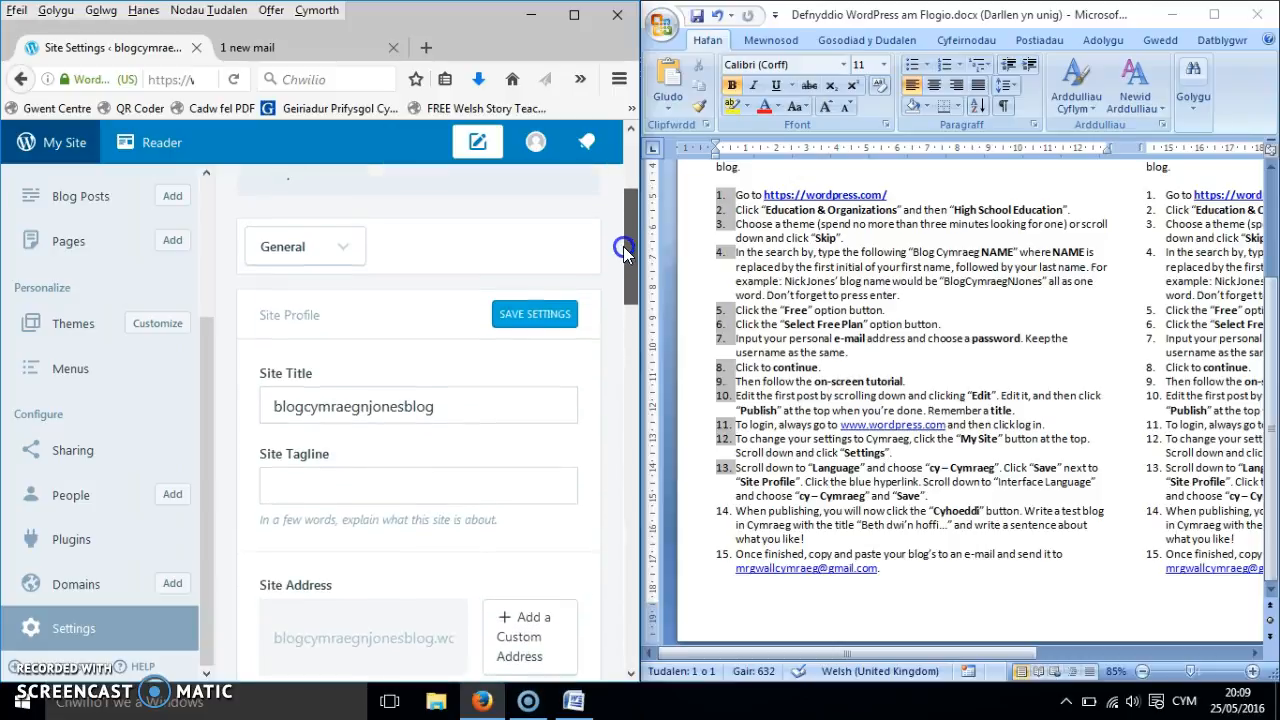
pyautogui.click(548, 316)
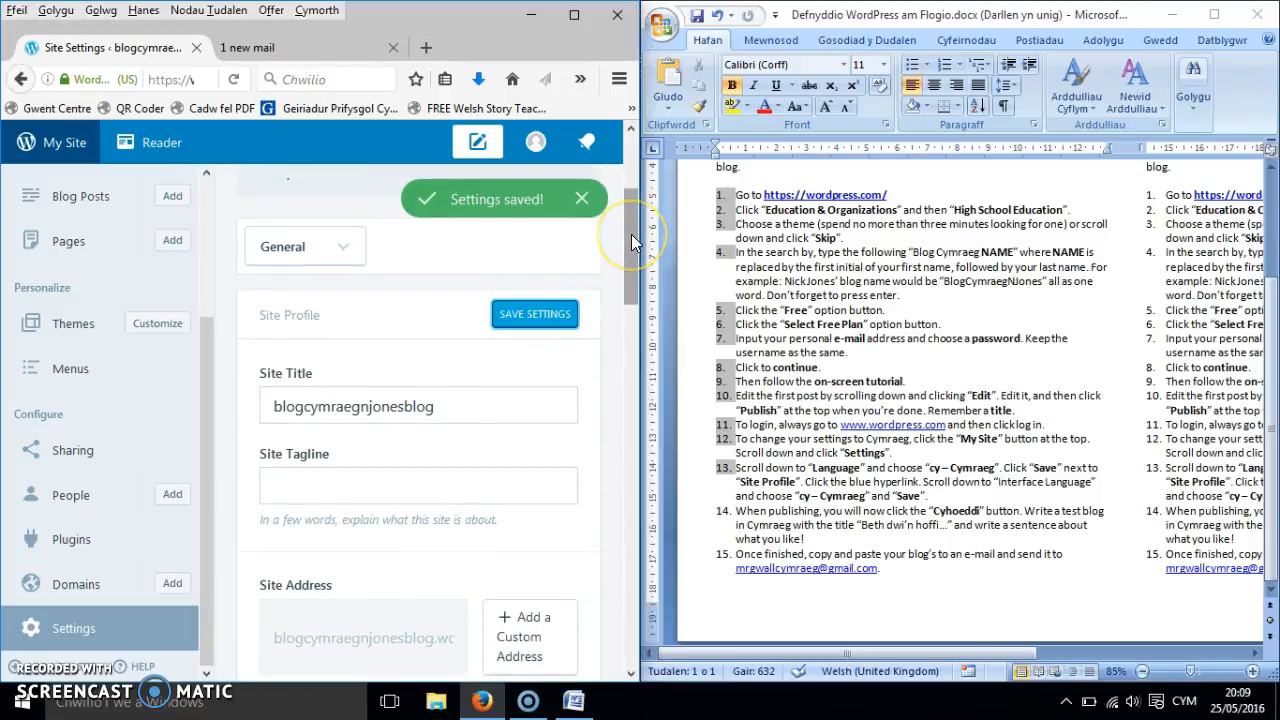
# Follow the link to the profile's interface language, set it to "cy - Cymraeg" and save the account settings
pyautogui.moveTo(631, 234); pyautogui.dragTo(621, 342)
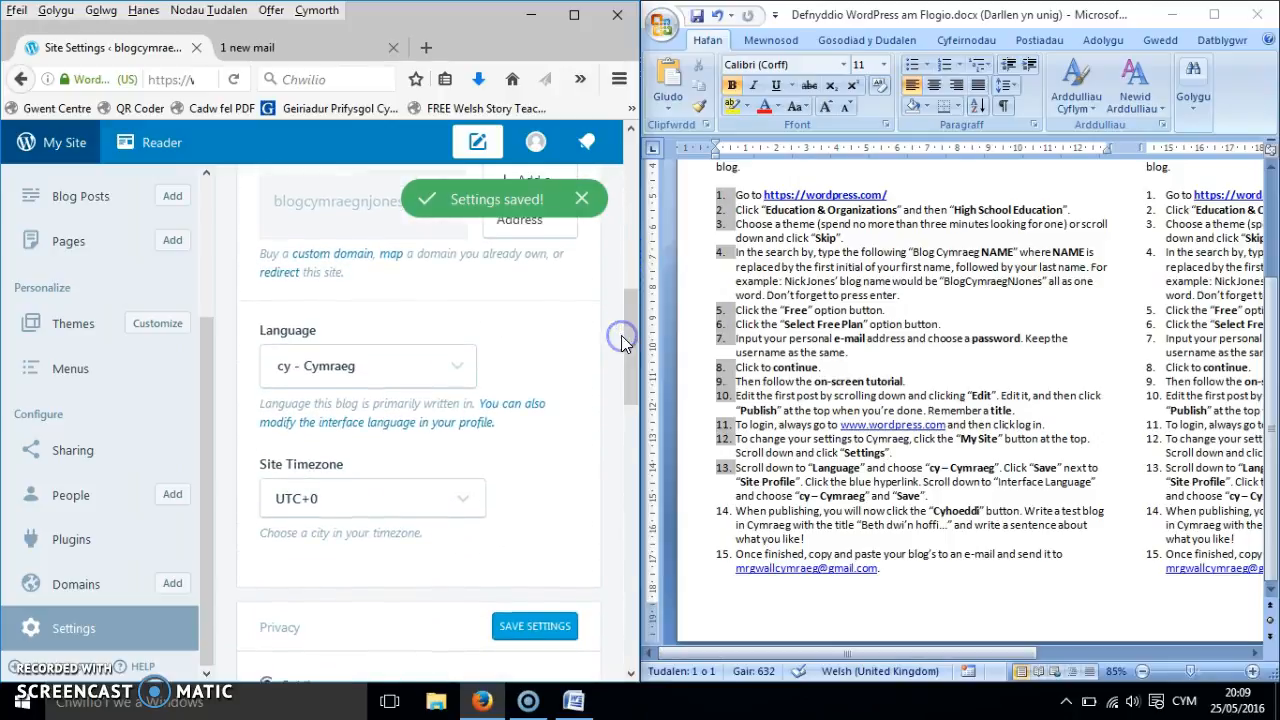
pyautogui.click(489, 416)
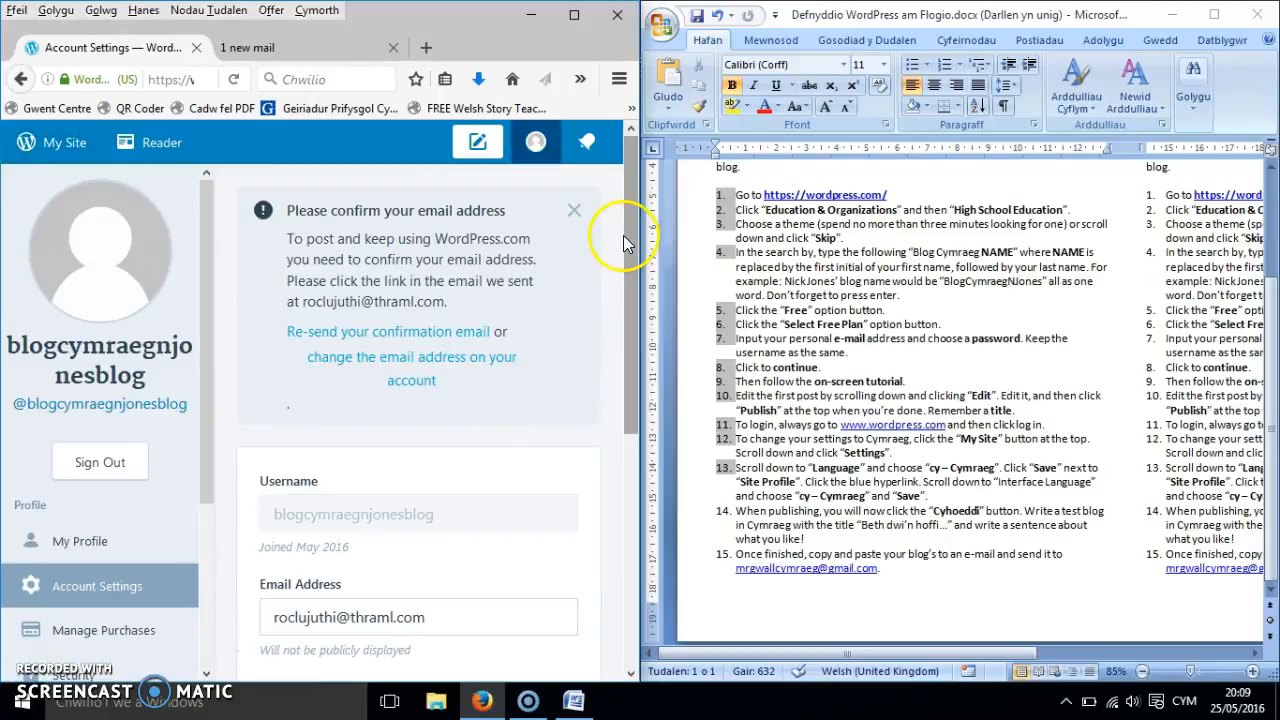
pyautogui.moveTo(628, 231); pyautogui.dragTo(612, 498)
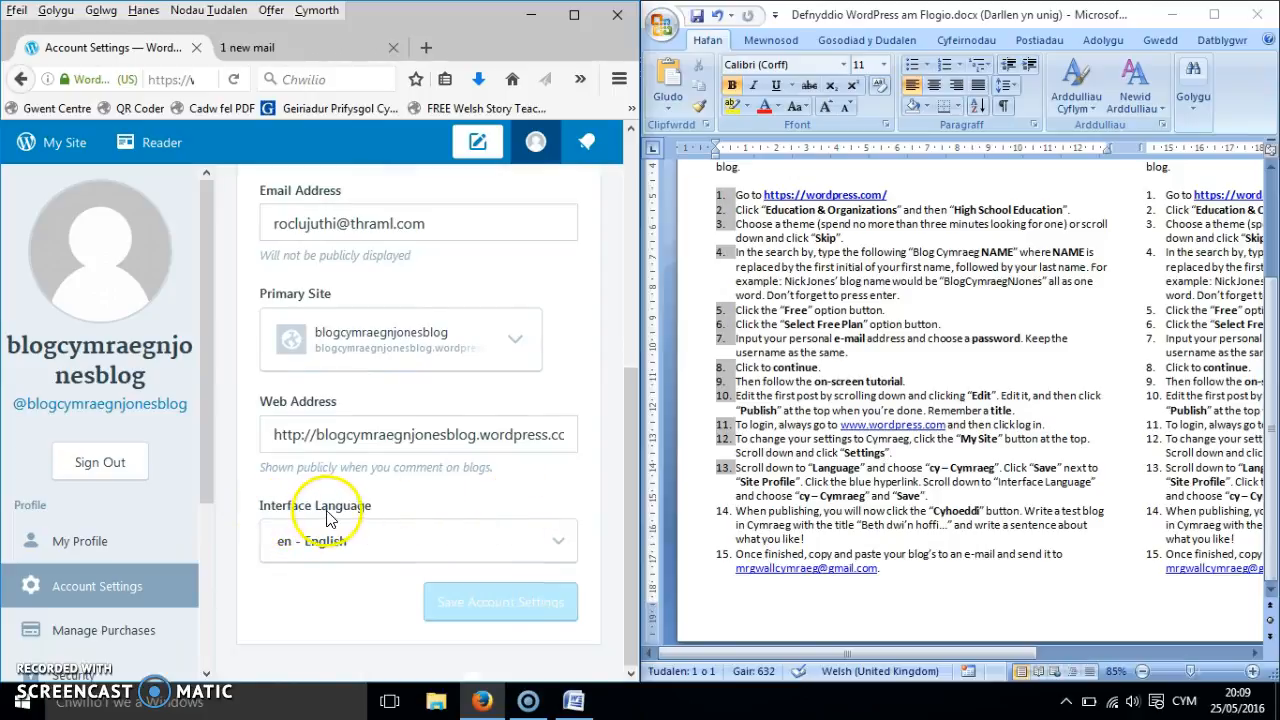
pyautogui.click(520, 547)
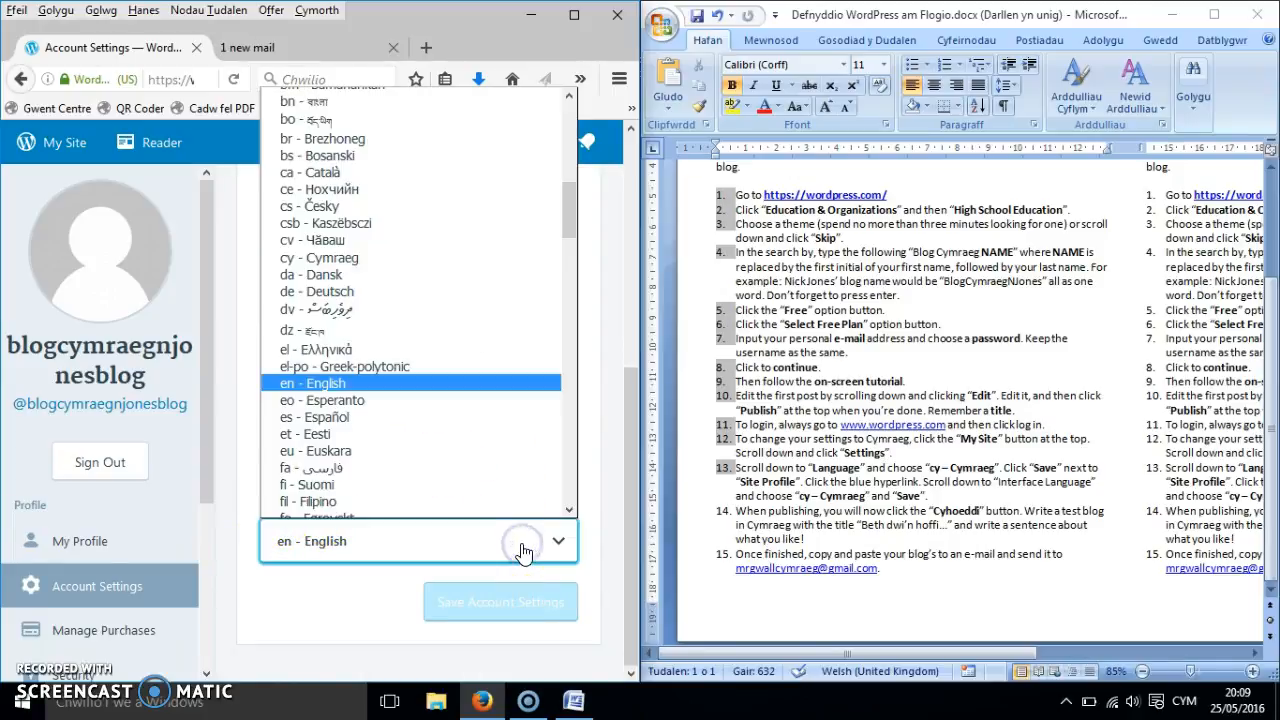
pyautogui.click(508, 258)
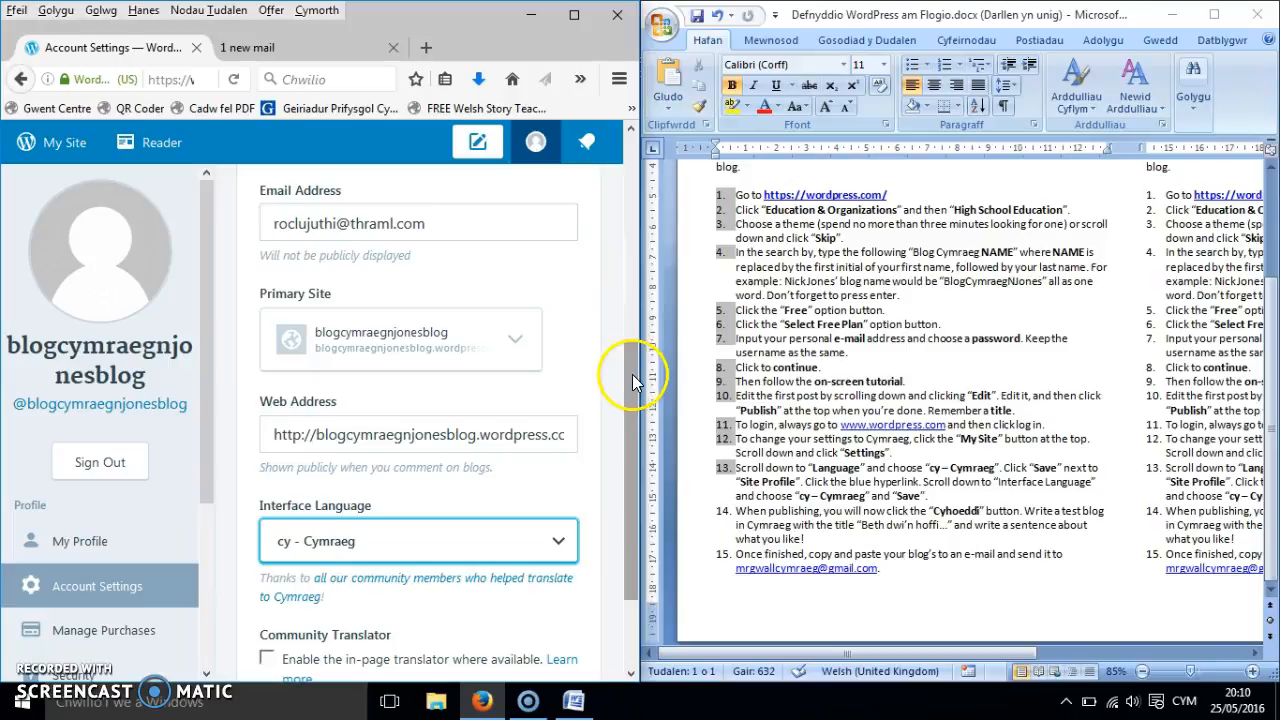
pyautogui.moveTo(632, 378); pyautogui.dragTo(629, 503)
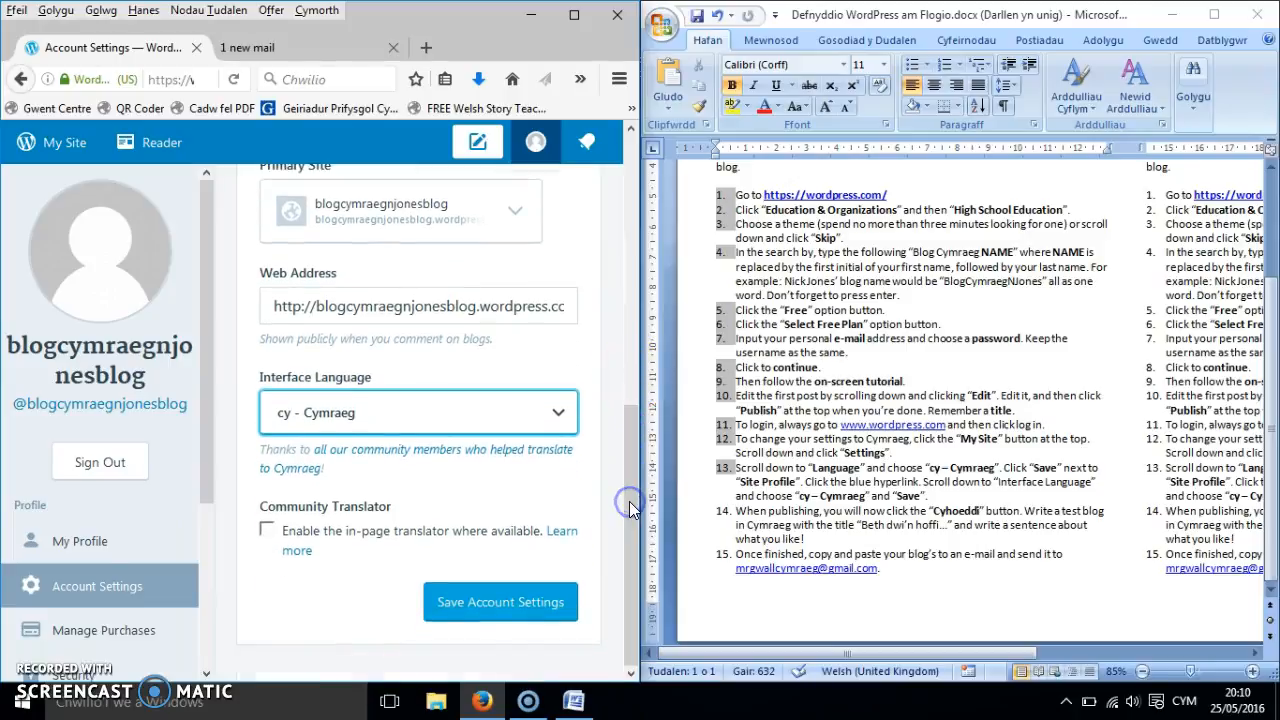
pyautogui.click(484, 612)
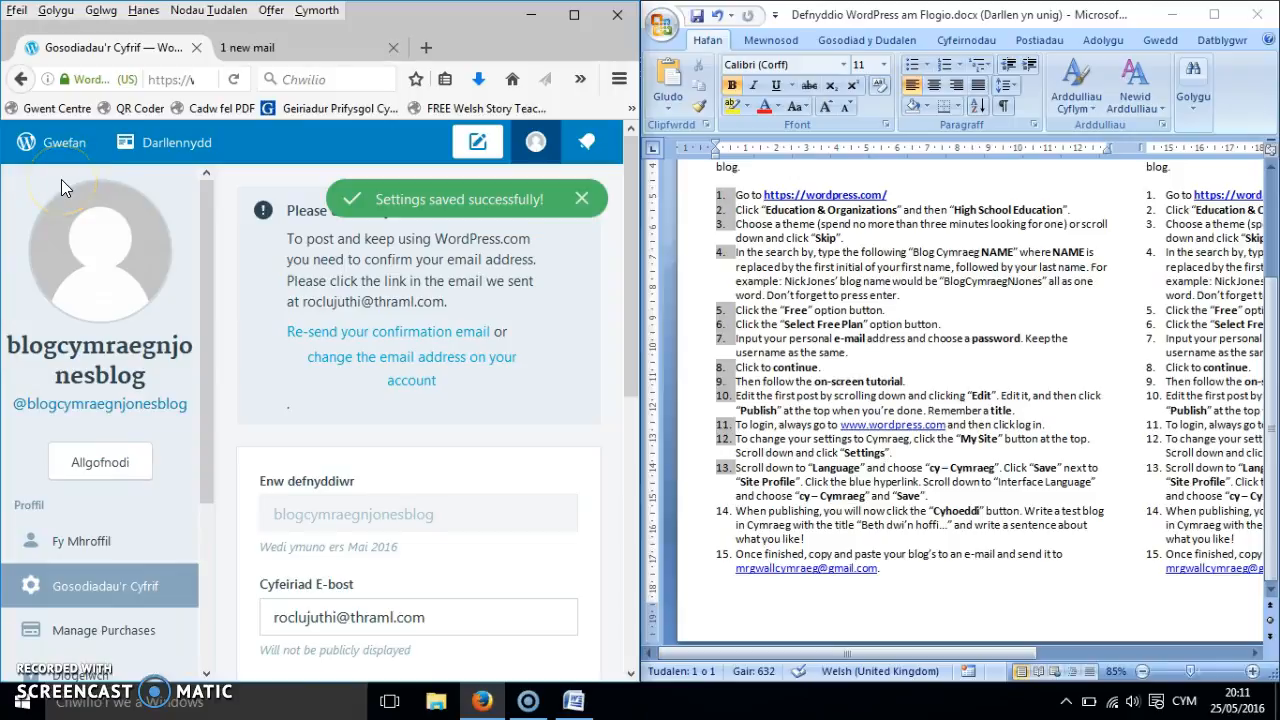
# Go to the blog's site dashboard and start a new post titled "Helo!"
pyautogui.click(61, 145)
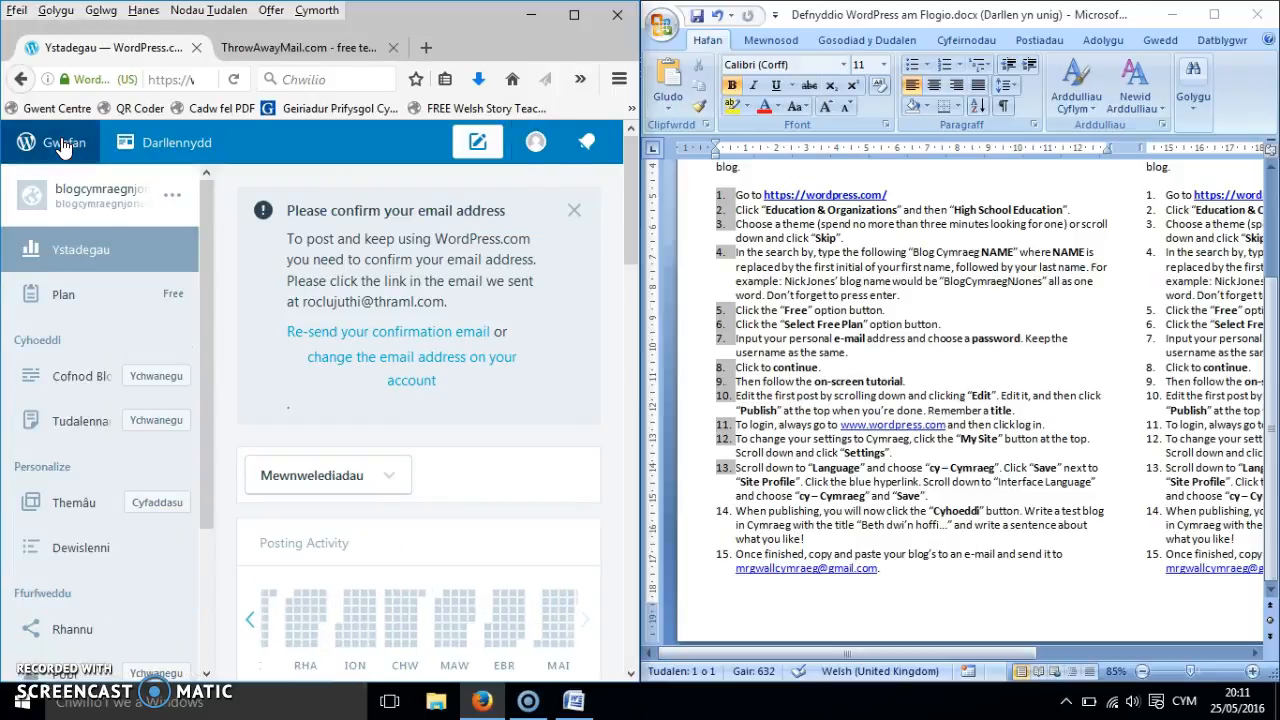
pyautogui.click(333, 148)
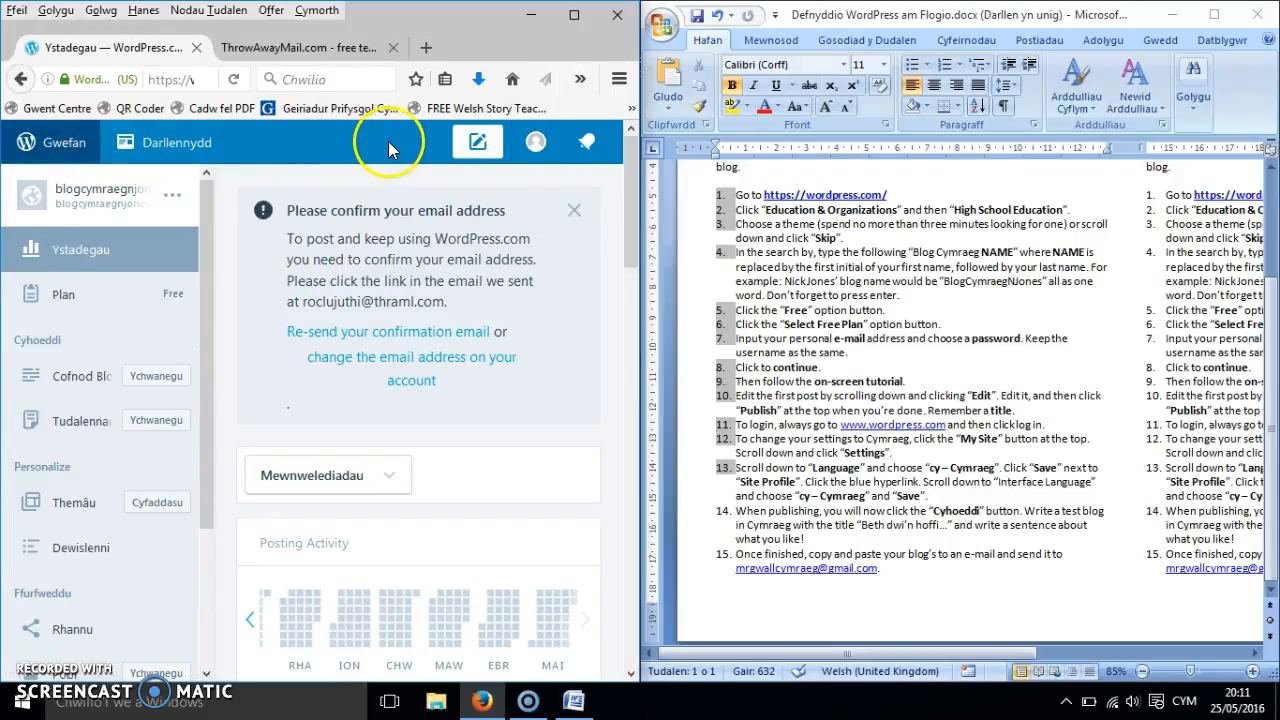
pyautogui.click(484, 148)
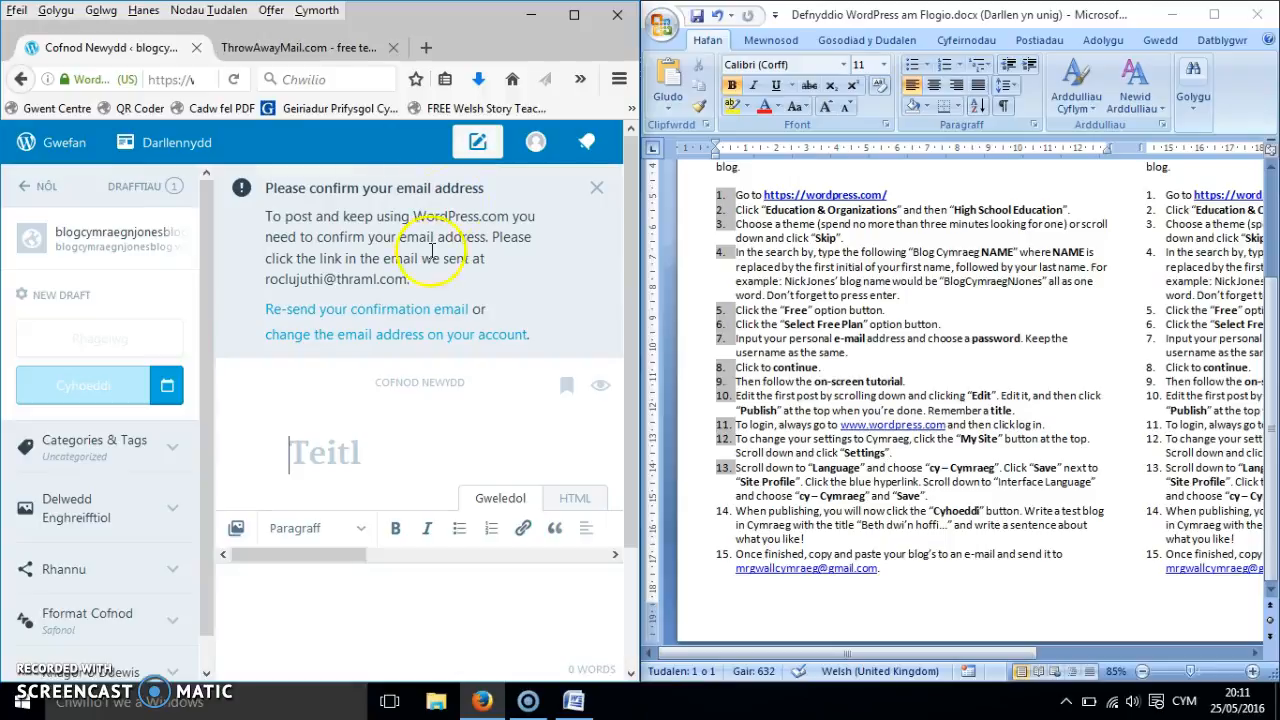
pyautogui.click(360, 455)
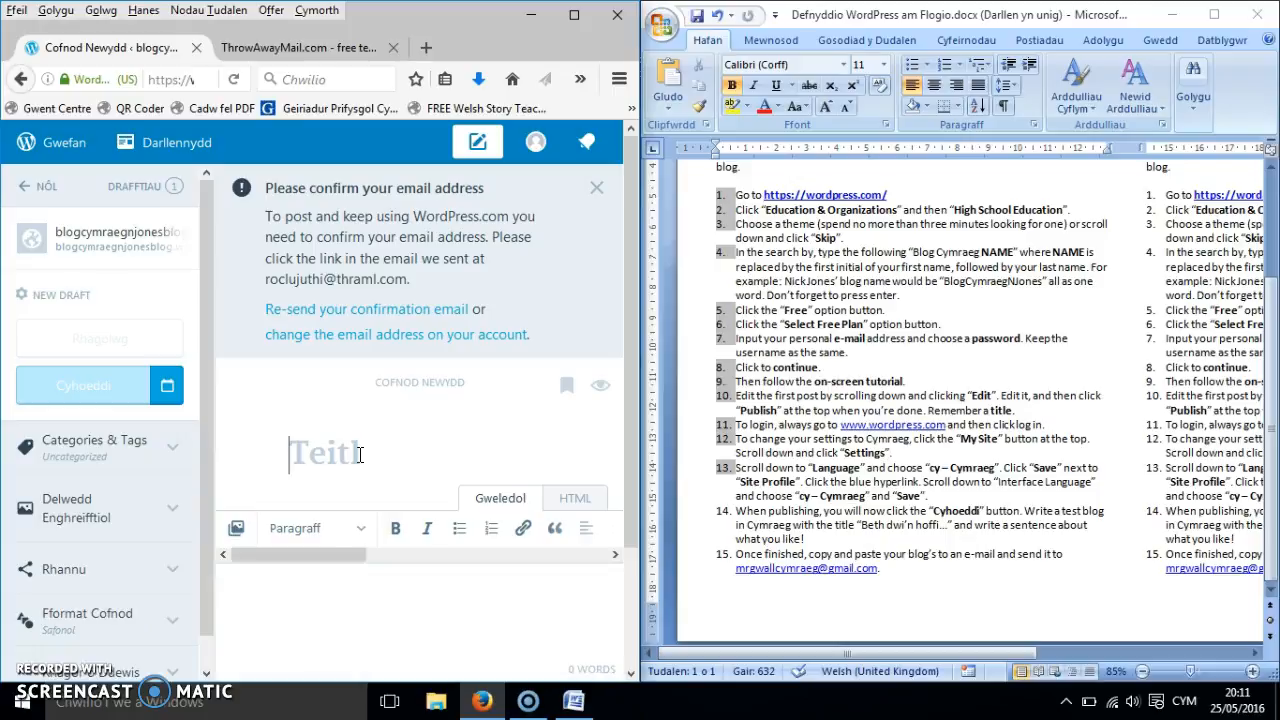
pyautogui.write('Hel')
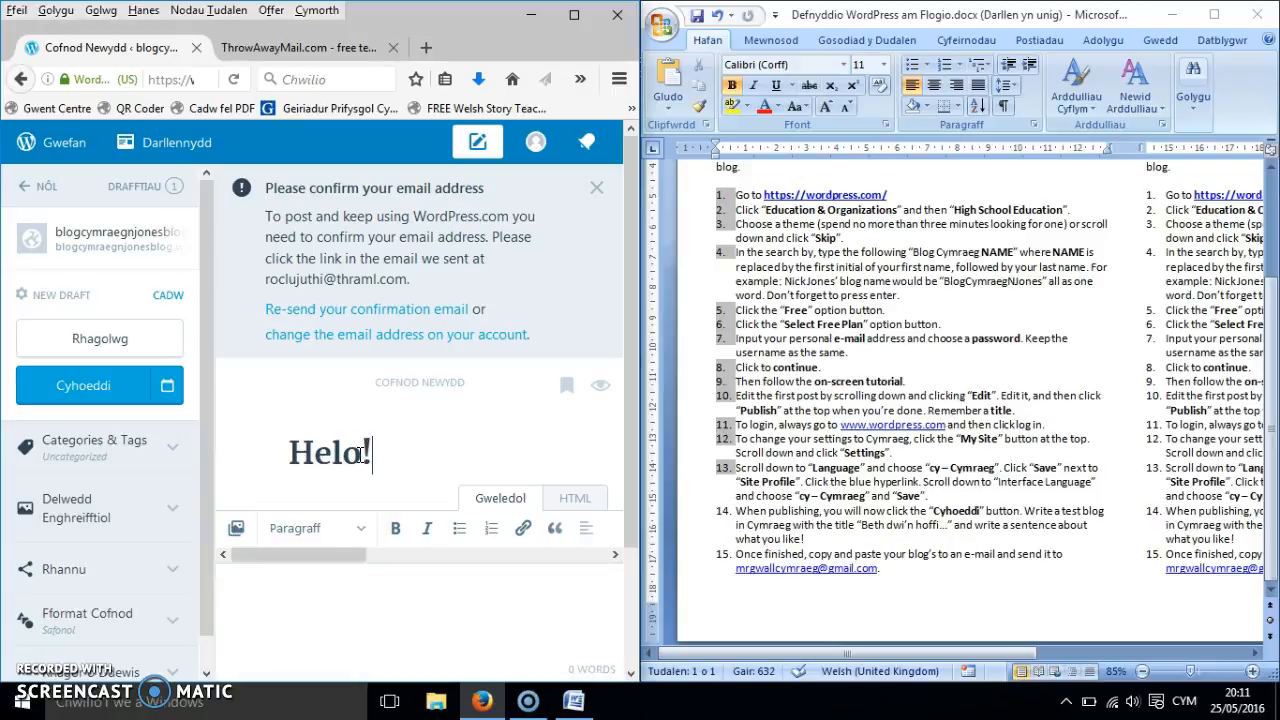
pyautogui.write('o!')
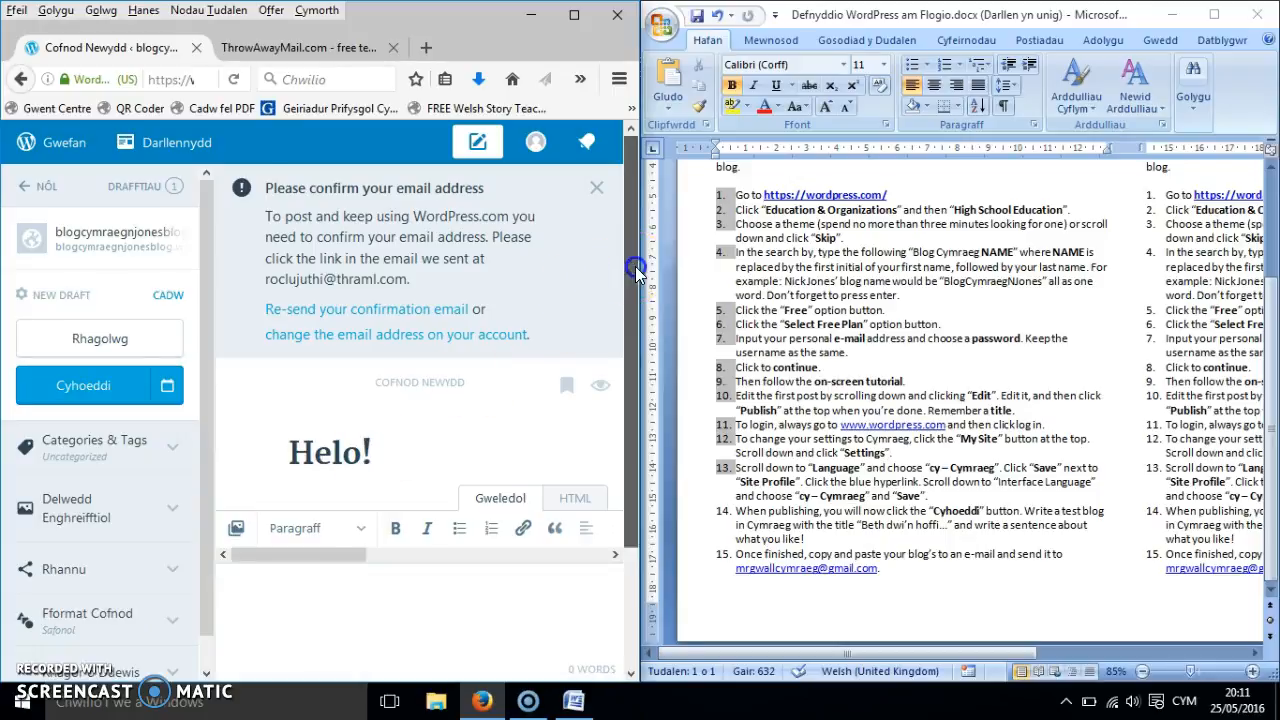
# Enter "Shwmae." as the body text of the new post
pyautogui.moveTo(635, 266); pyautogui.dragTo(630, 381)
pyautogui.click(442, 489)
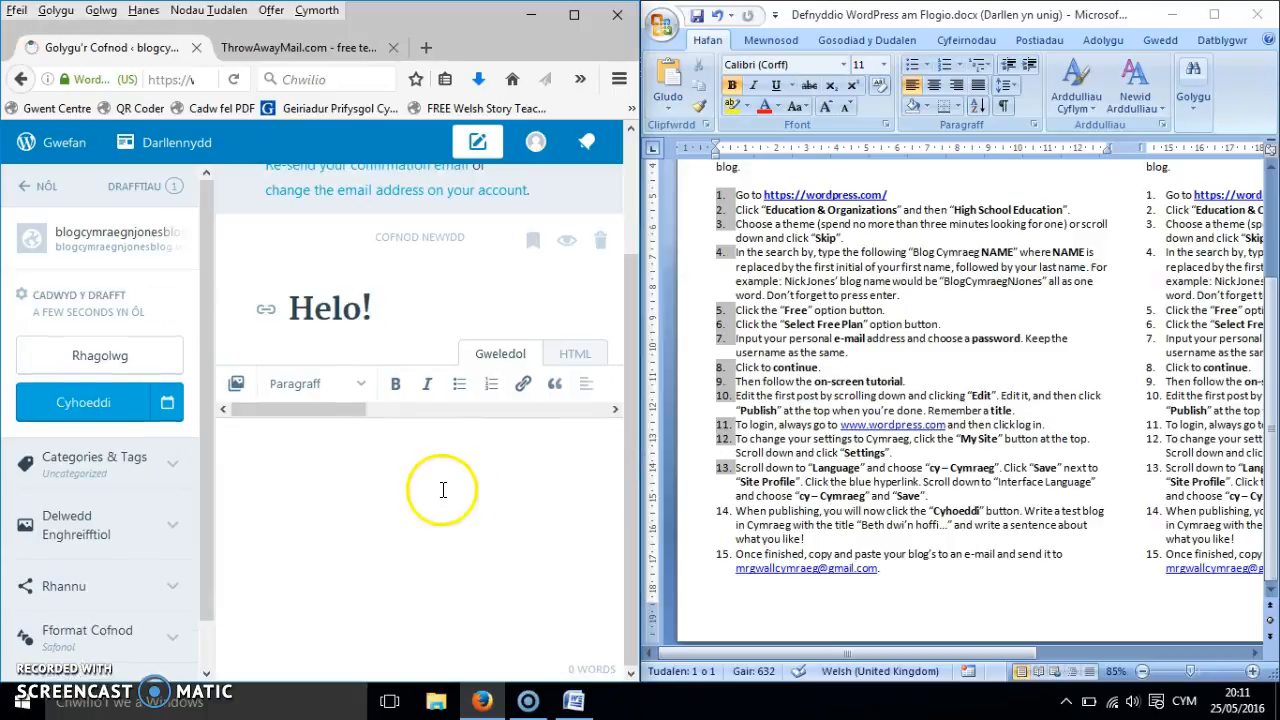
pyautogui.write('Shwmae')
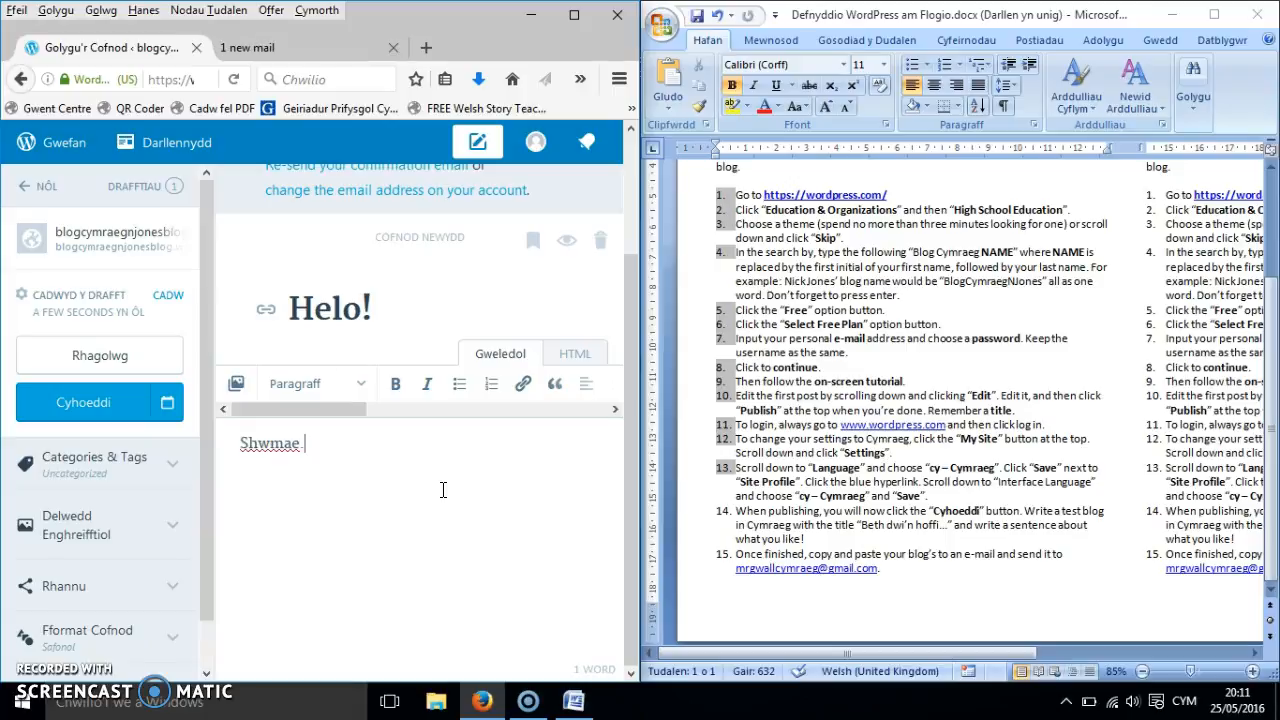
# Publish the "Helo!" post and open it on the live blog
pyautogui.click(84, 404)
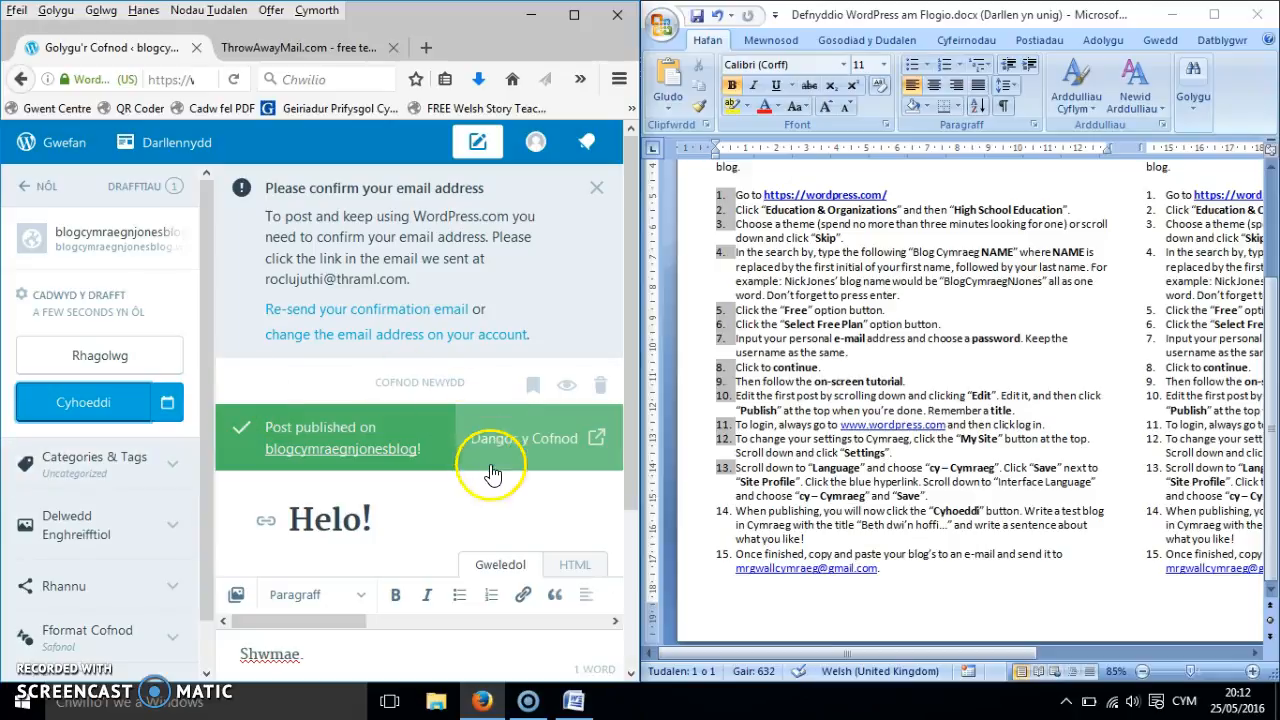
pyautogui.click(518, 440)
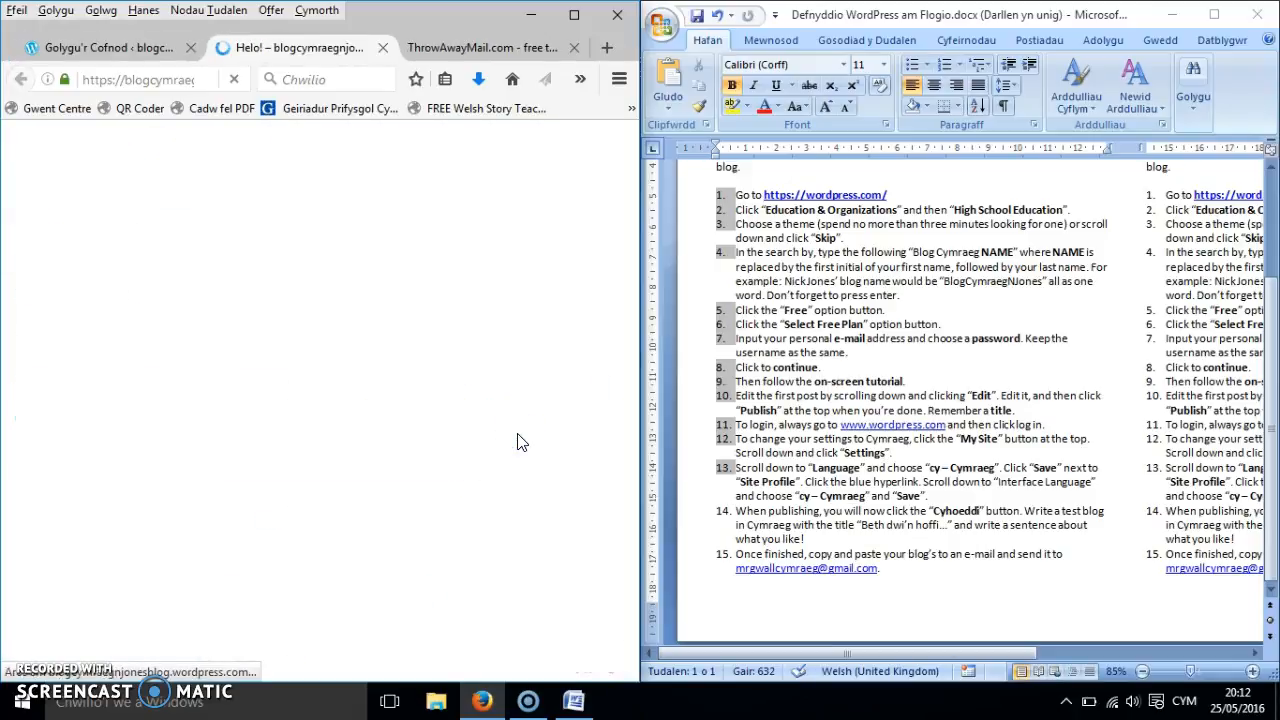
pyautogui.click(535, 397)
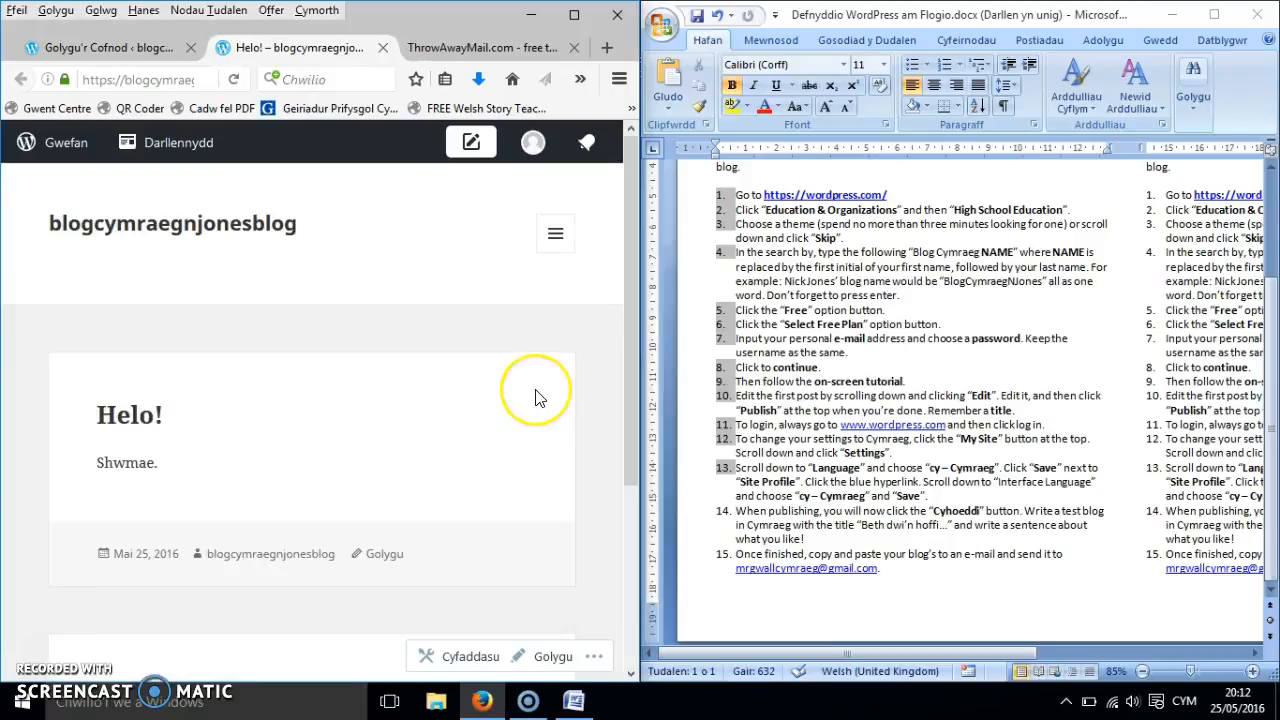